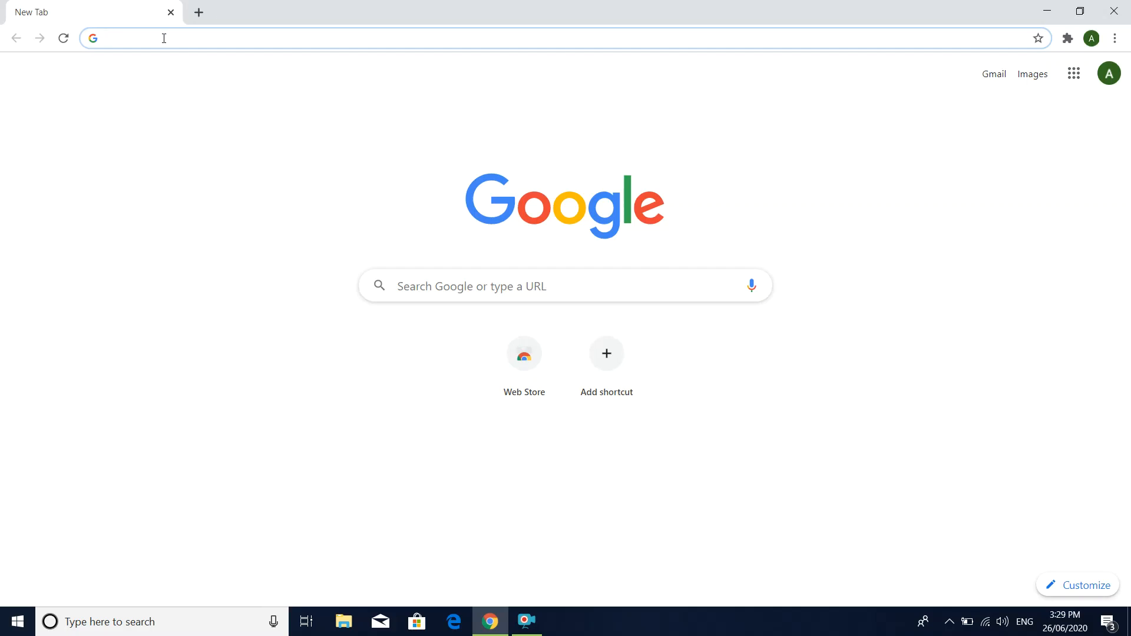
Step: Search Google for "google forms" and go to the personal Google Forms home page from its about page
text(google)
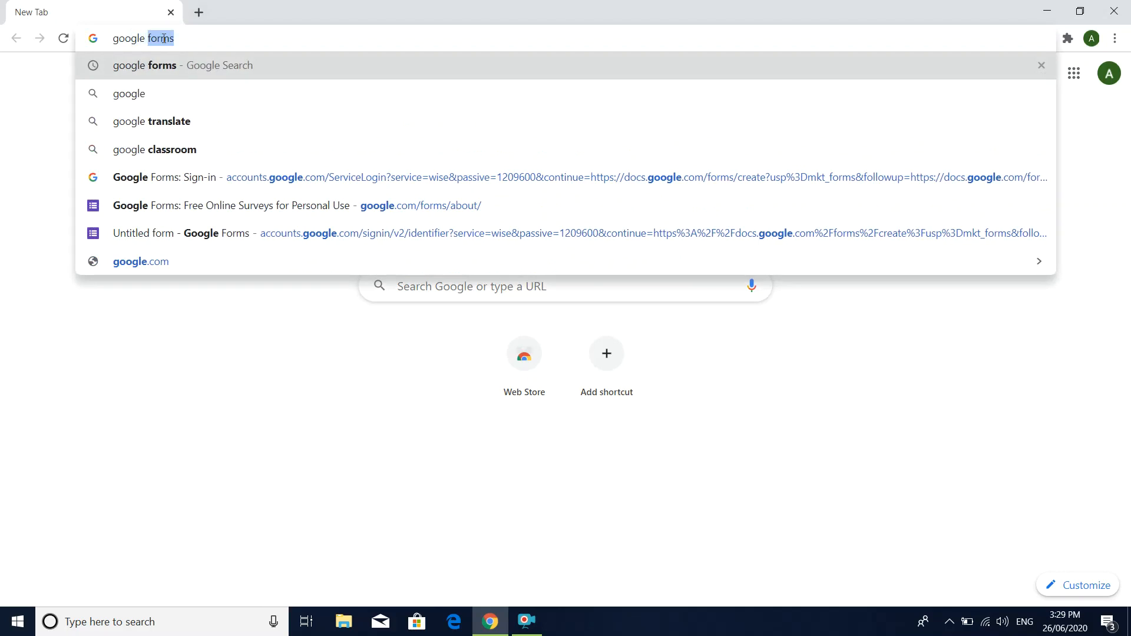
click(164, 68)
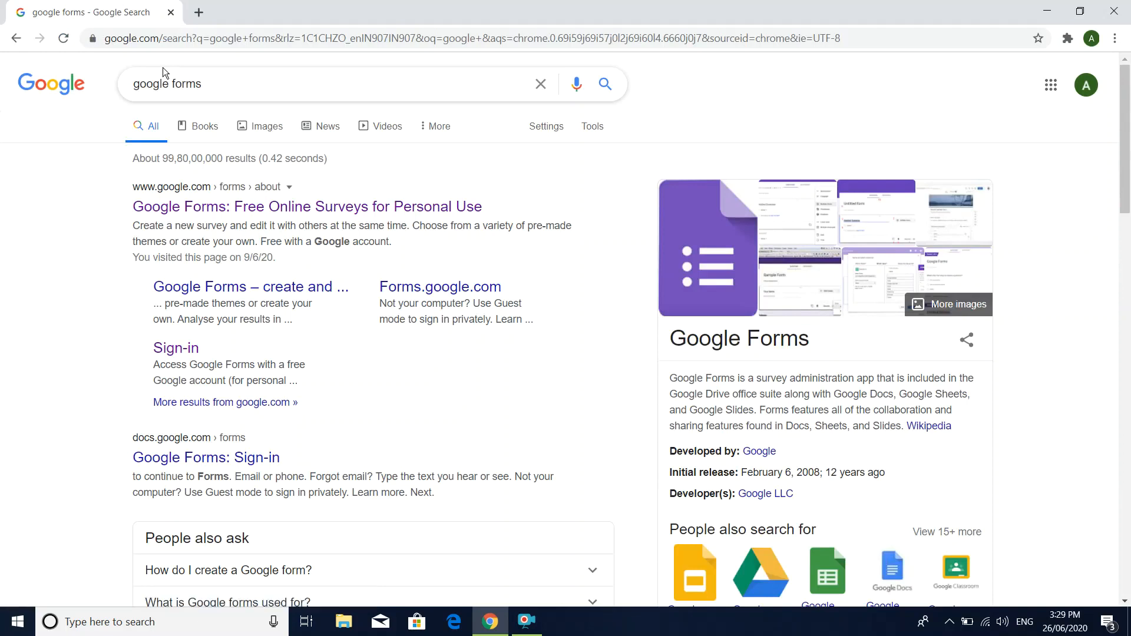
click(238, 207)
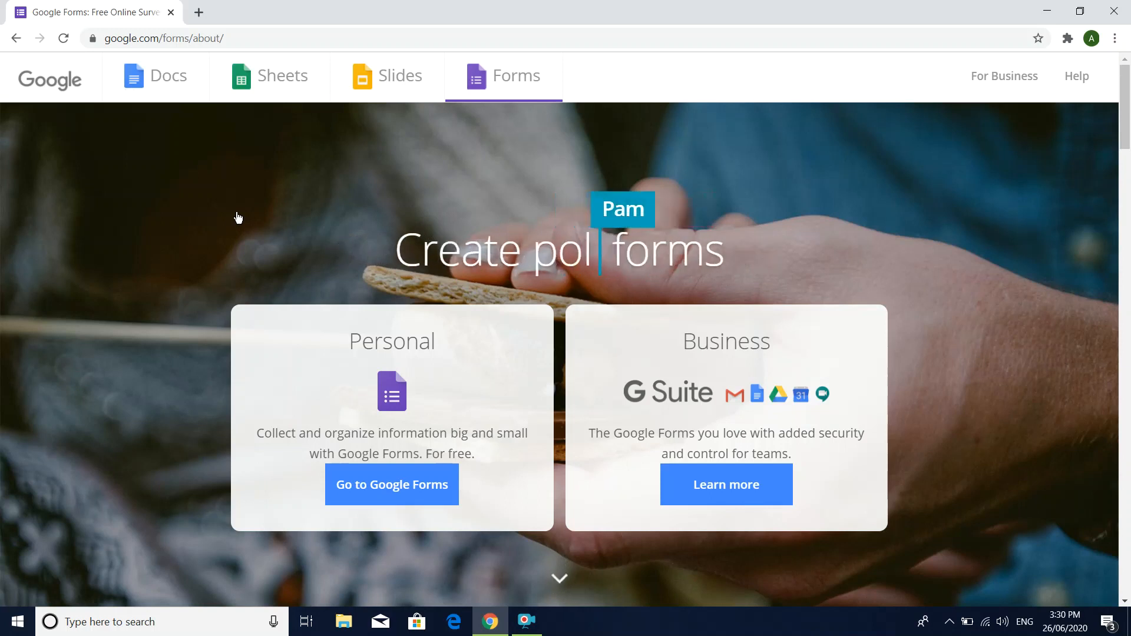
click(409, 488)
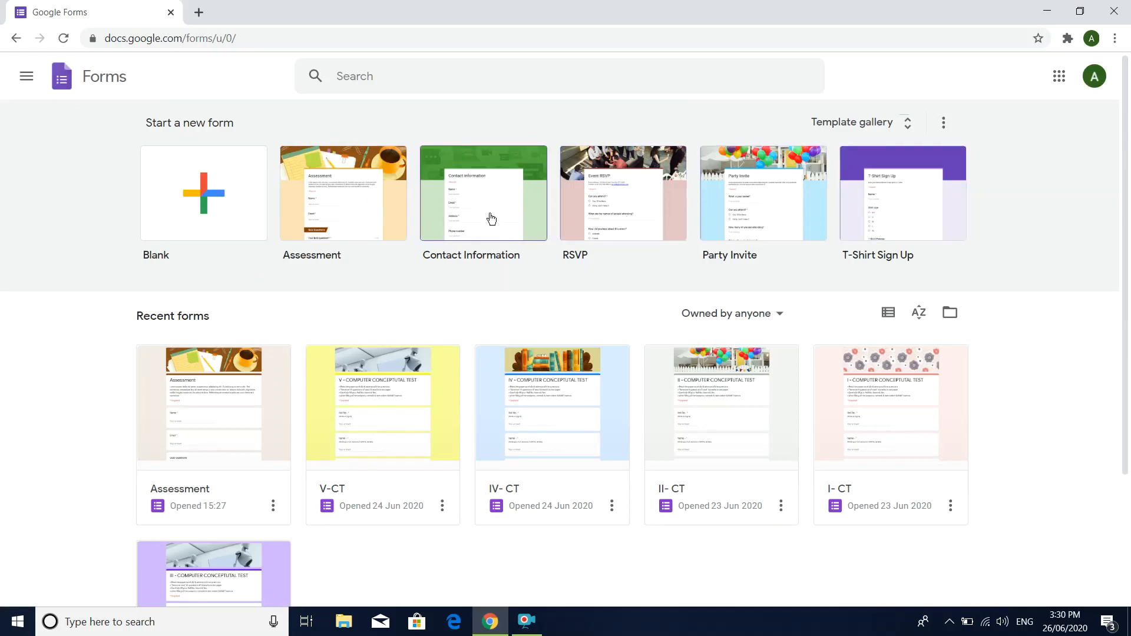
Step: Open the Party Invite template to look over its form, and return to the Forms home page
click(737, 223)
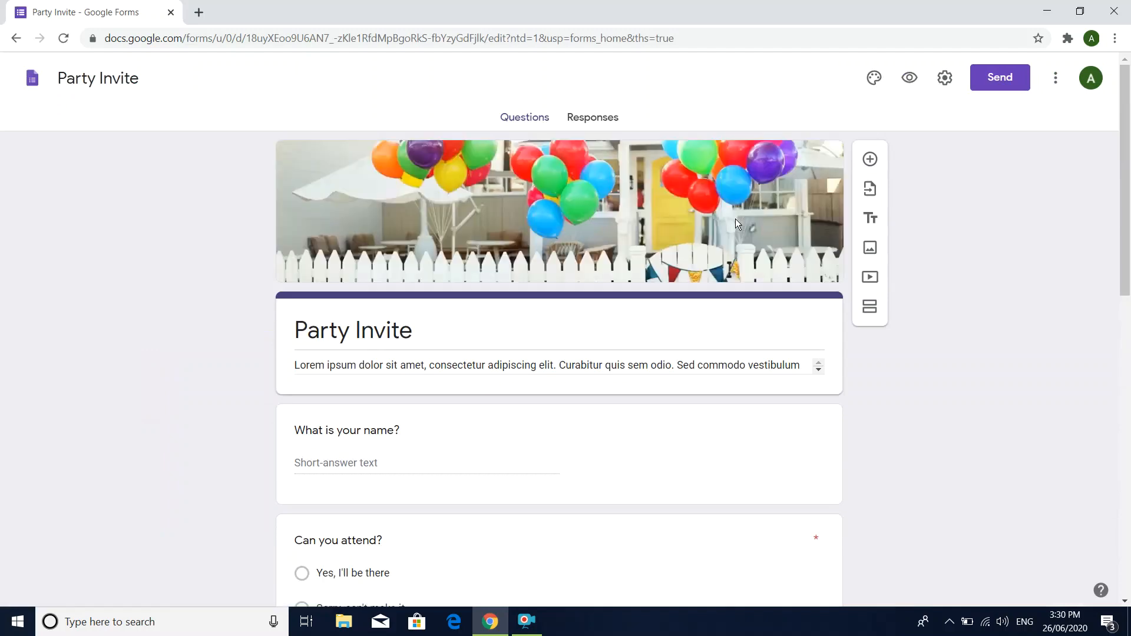
scroll(782, 387, down, 7)
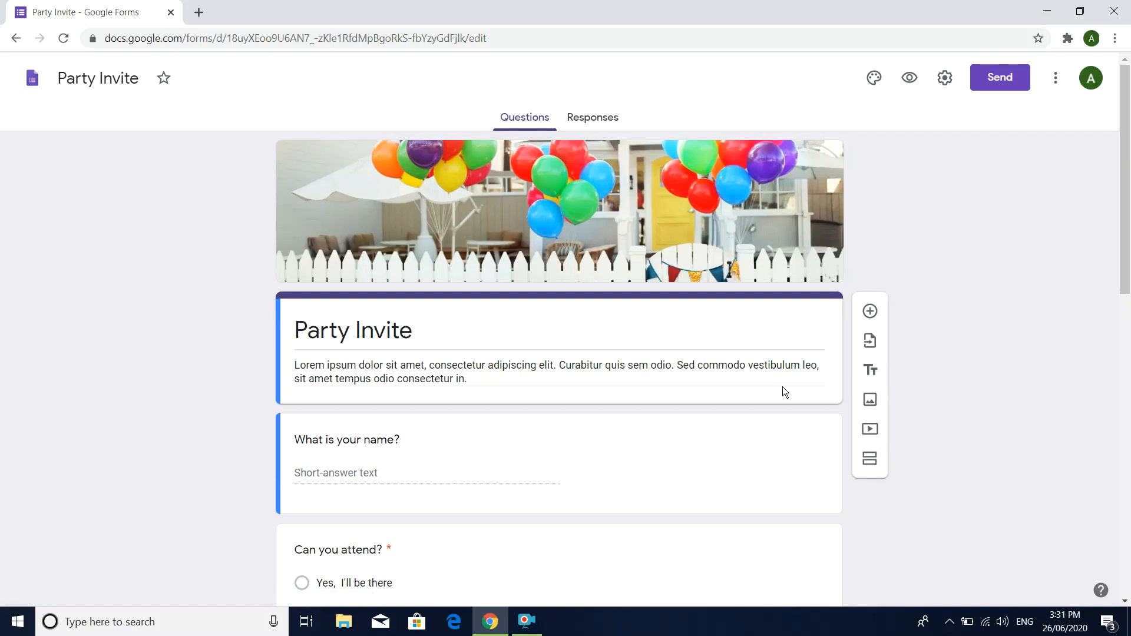
click(16, 39)
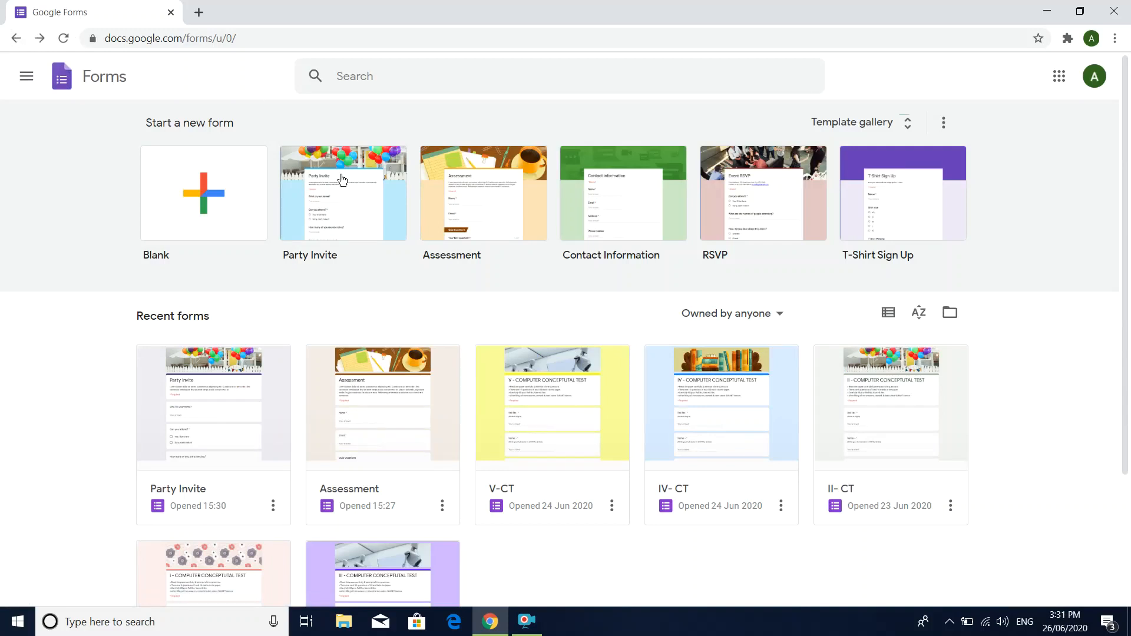
Step: Look over the recent forms and open the Assessment template as a new form
scroll(437, 257, down, 3)
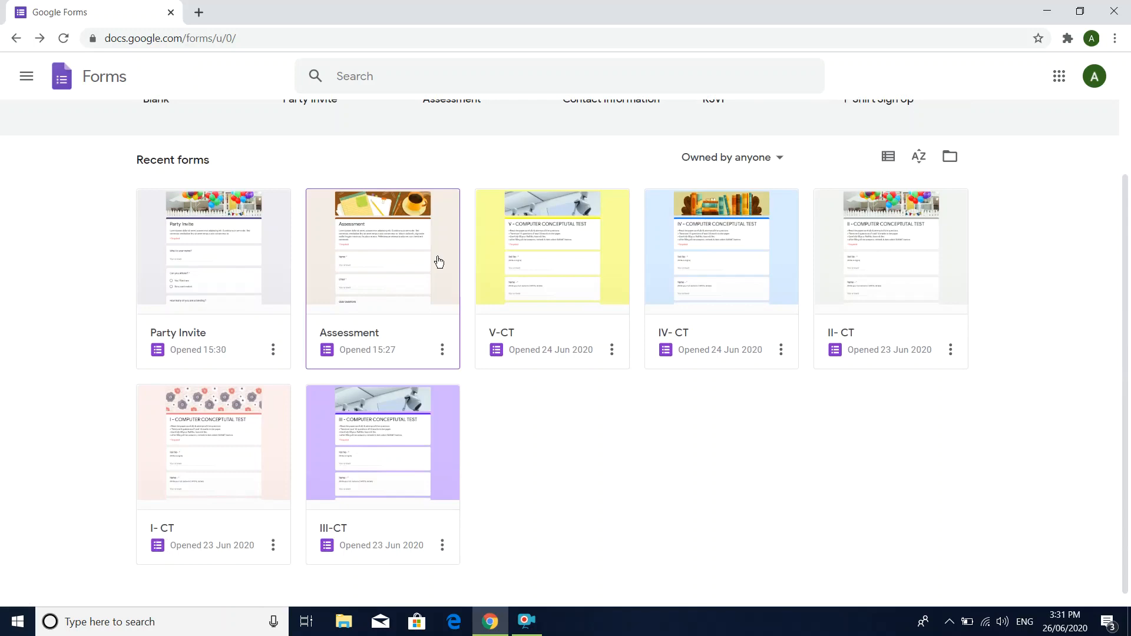
scroll(439, 261, up, 3)
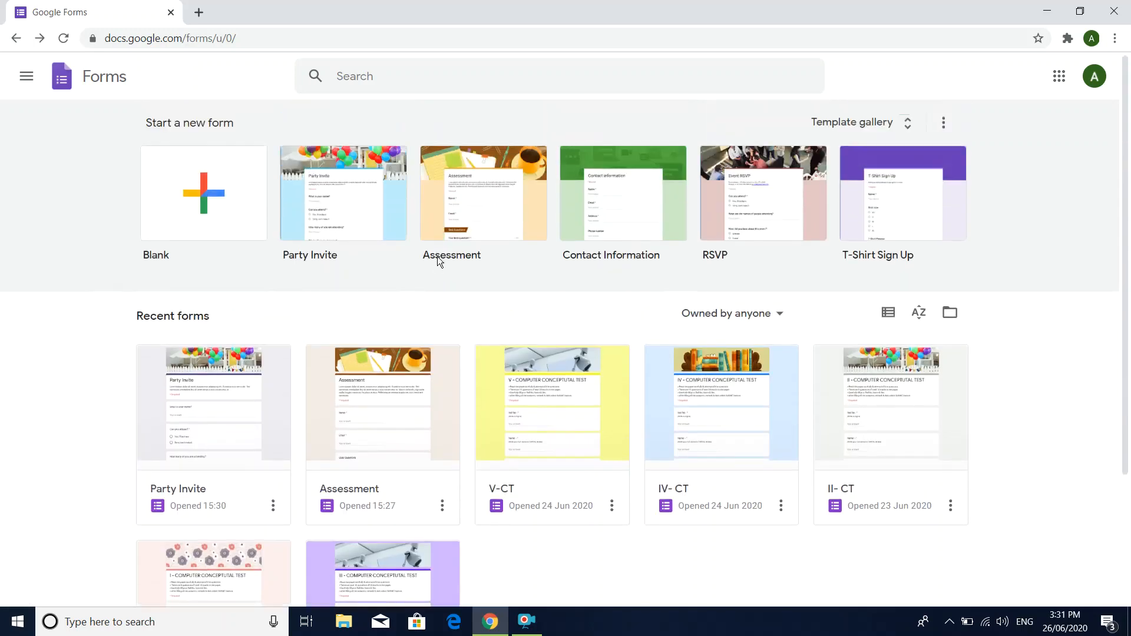
click(479, 223)
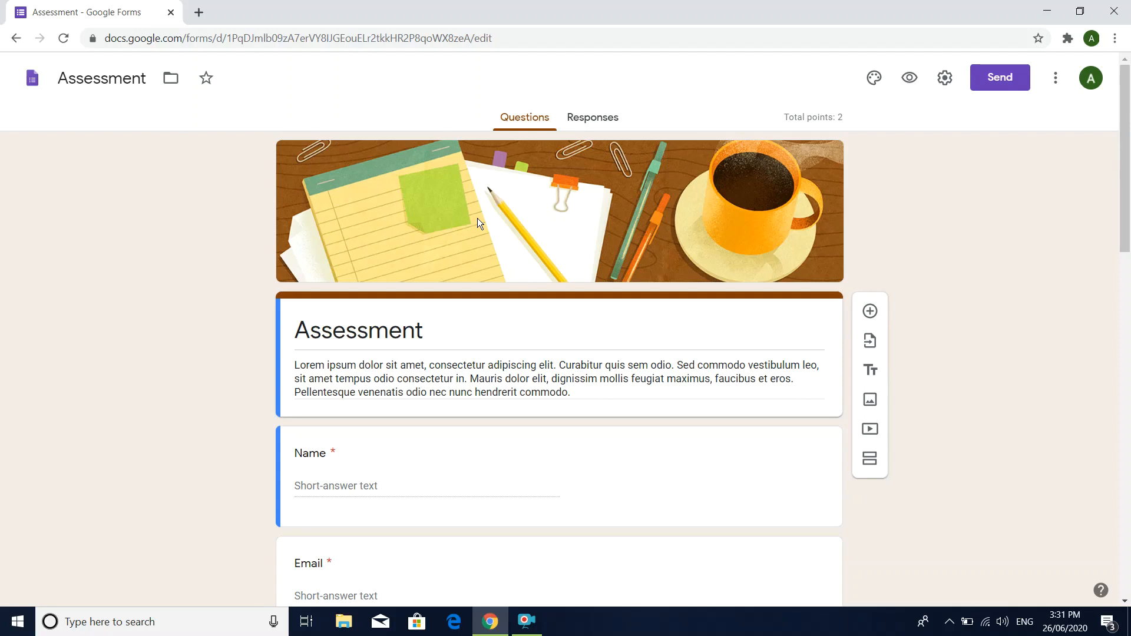
Step: Replace the form's heading "Assessment" with "CLASS X"
scroll(478, 219, down, 2)
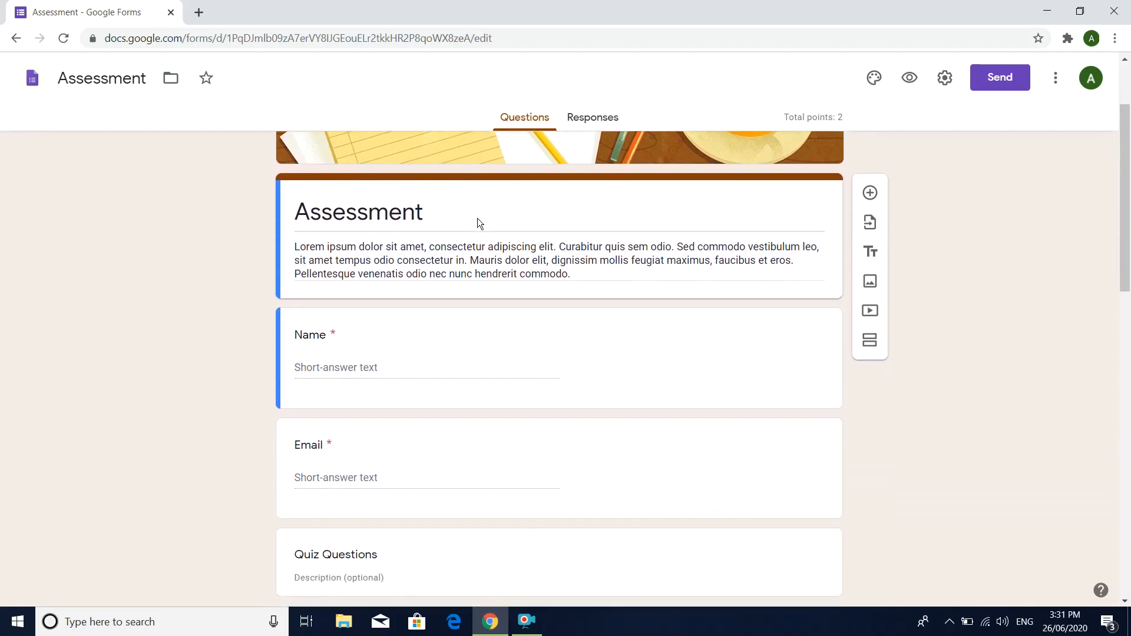
double_click(407, 216)
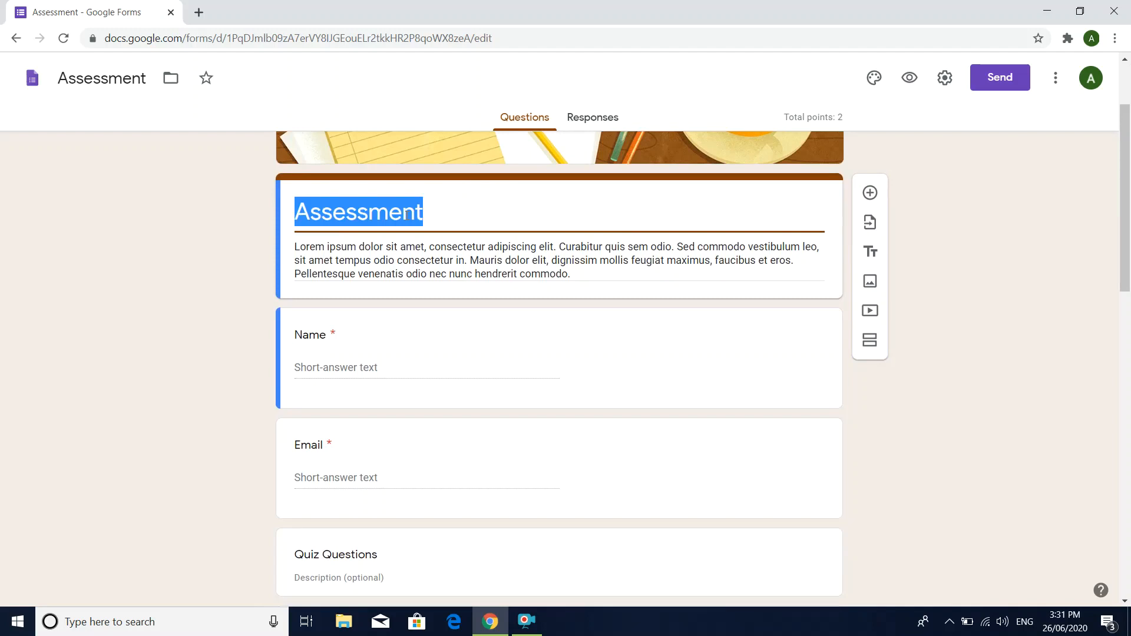
text(CLASS)
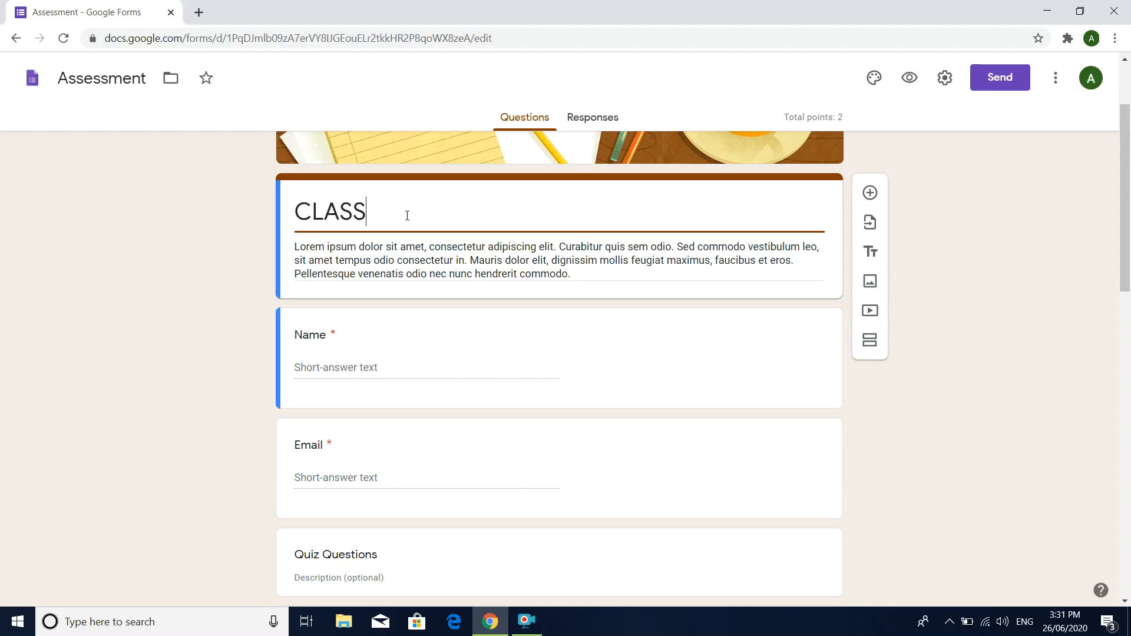
text( X)
Step: Replace the placeholder form description with "Read the paper carefully"
triple_click(426, 256)
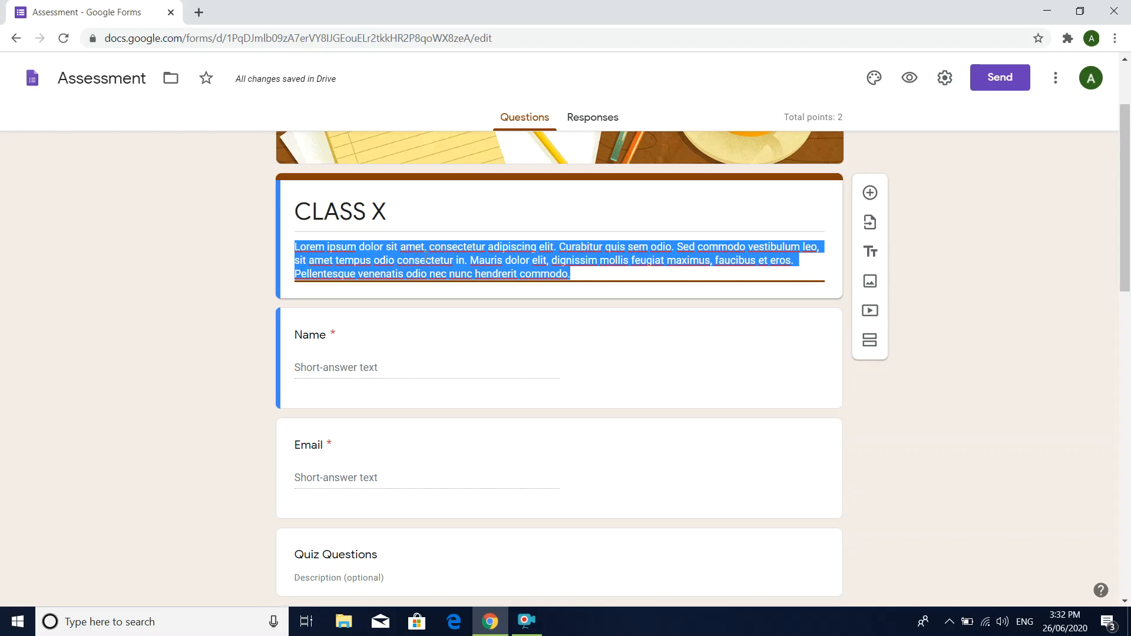
key(BackSpace)
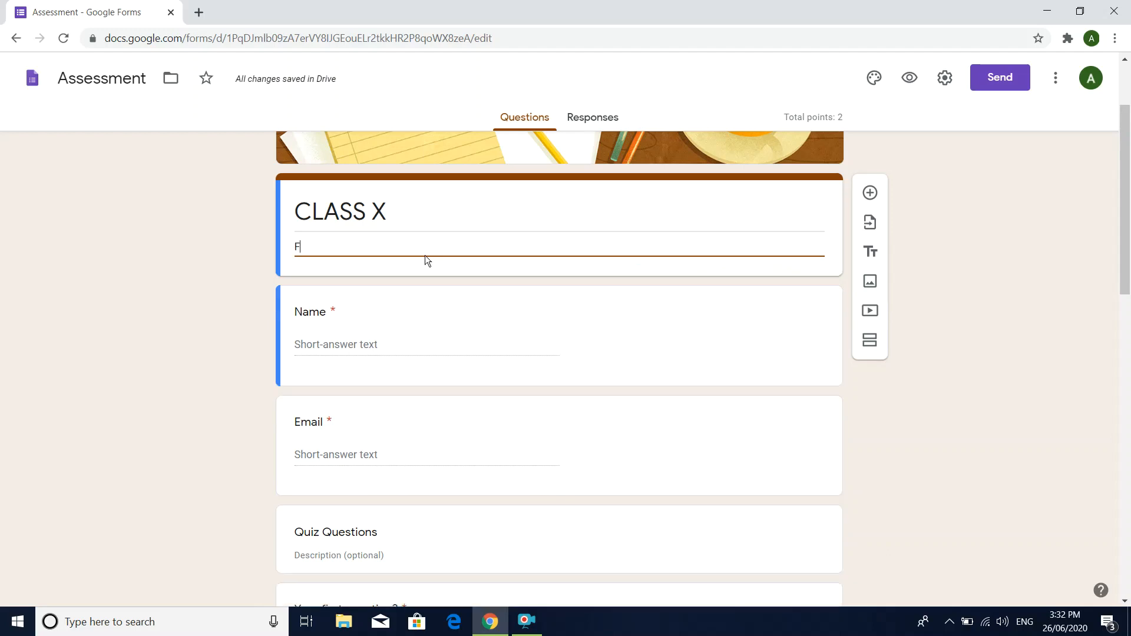
text(Read the paper carefully)
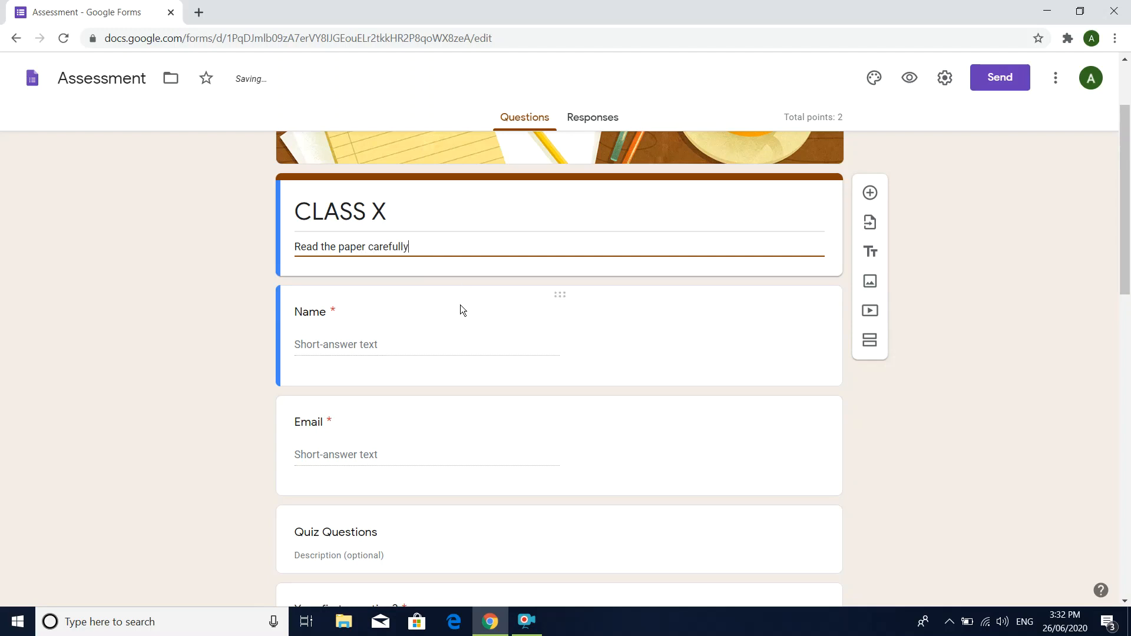
Step: Add a description to the Name question reading "type your name in capital letters"
click(358, 338)
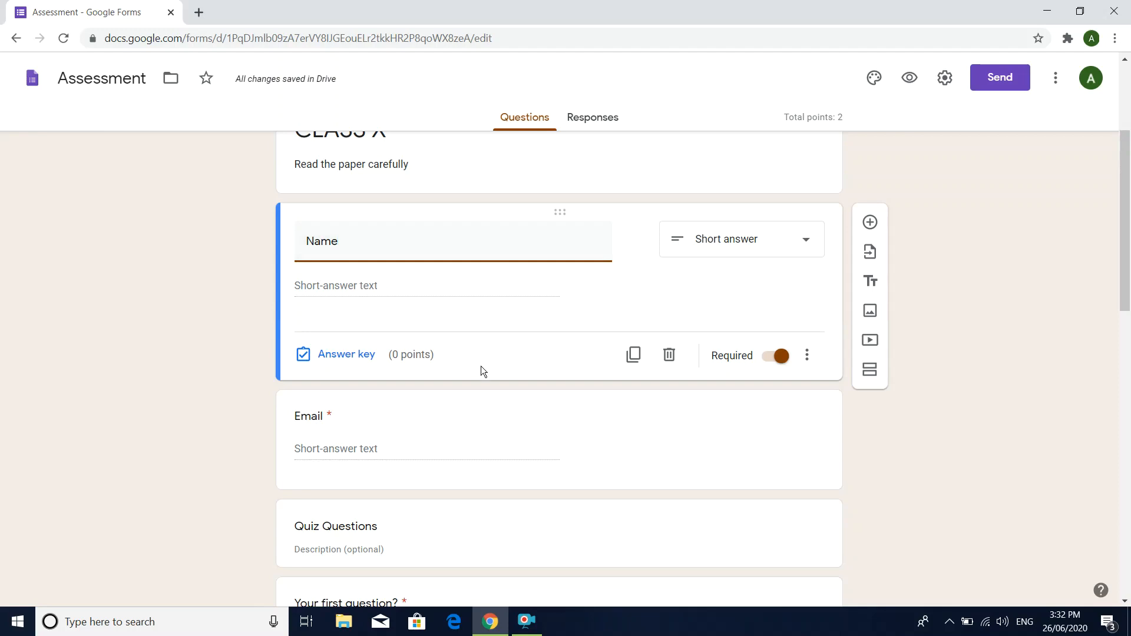
click(807, 356)
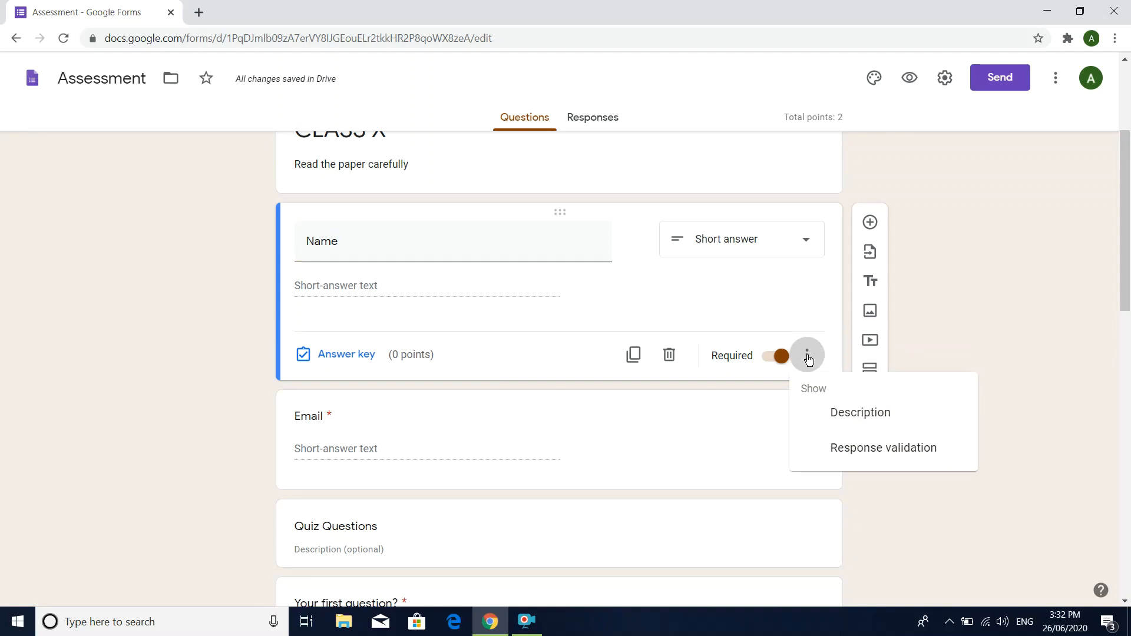
click(857, 413)
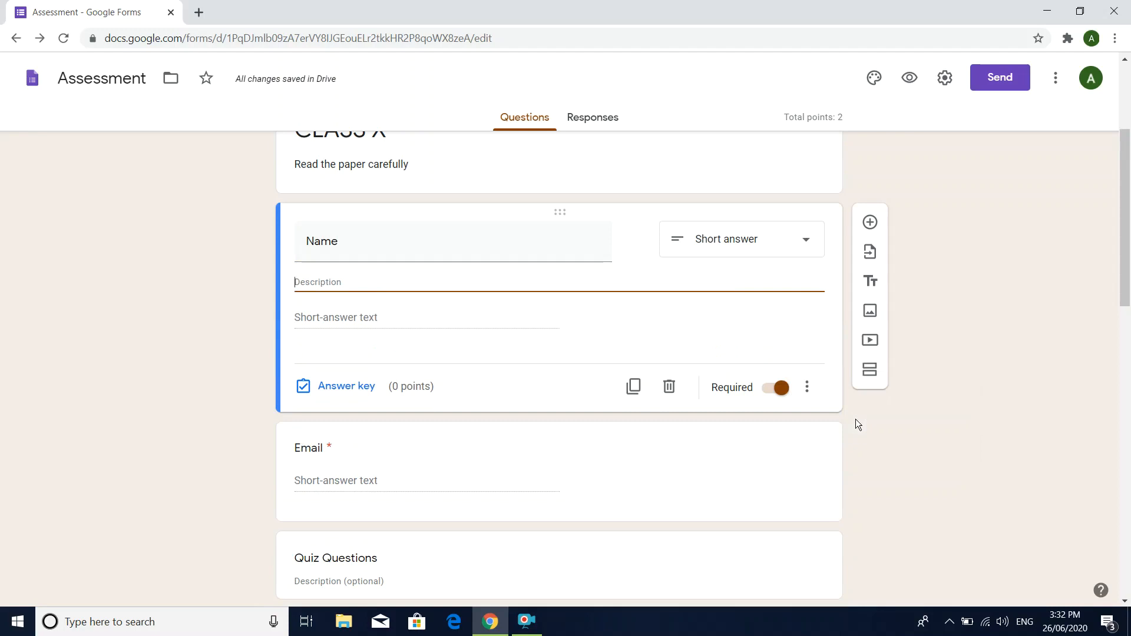
text(type )
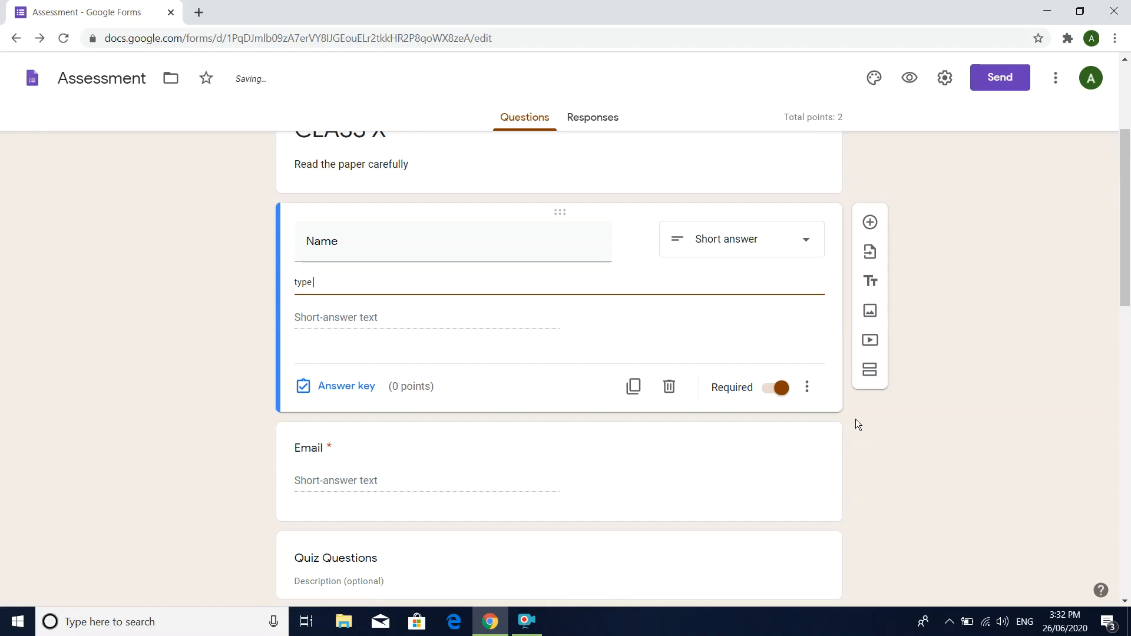
text(your name in capital letters)
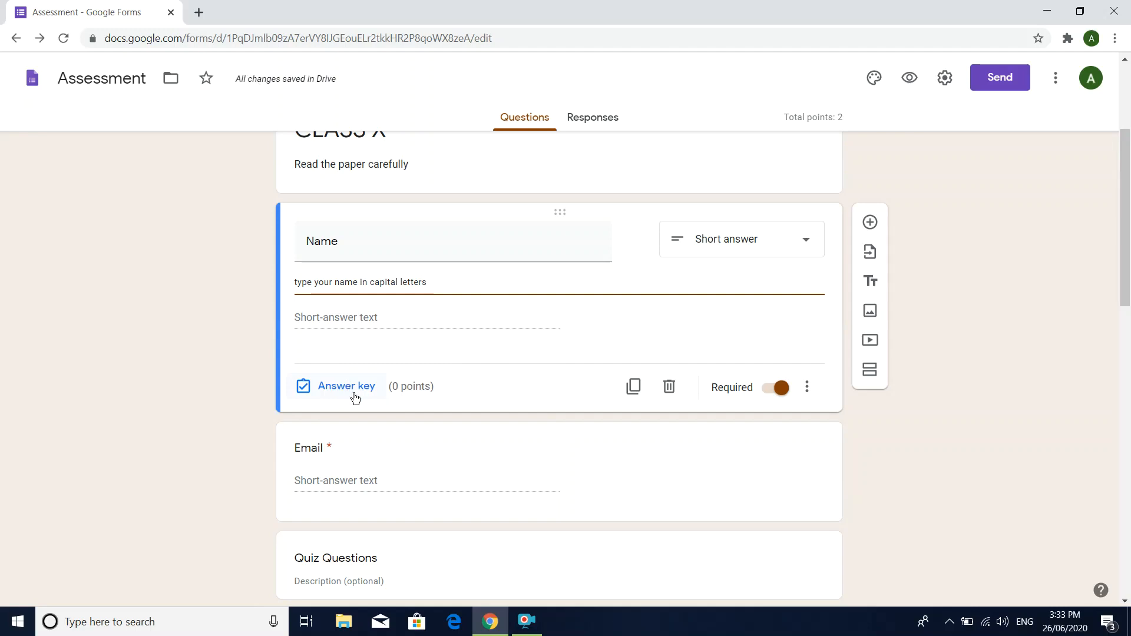
Step: Replace the text of the first quiz question with "Q1. a computer is a ________________ machine"
scroll(425, 467, down, 3)
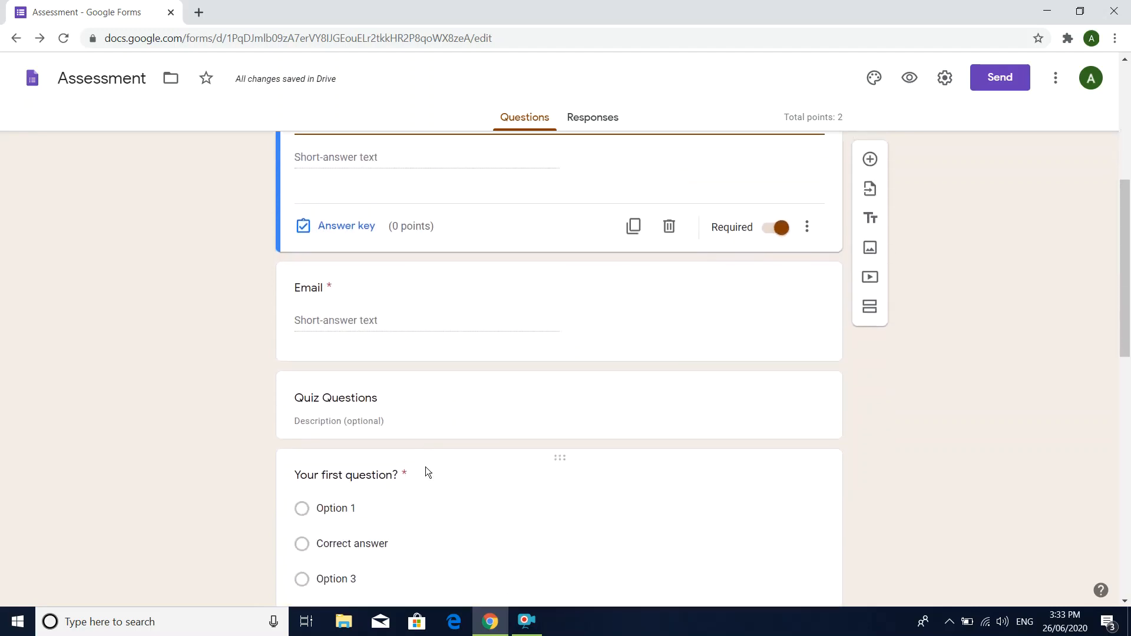
scroll(425, 466, down, 3)
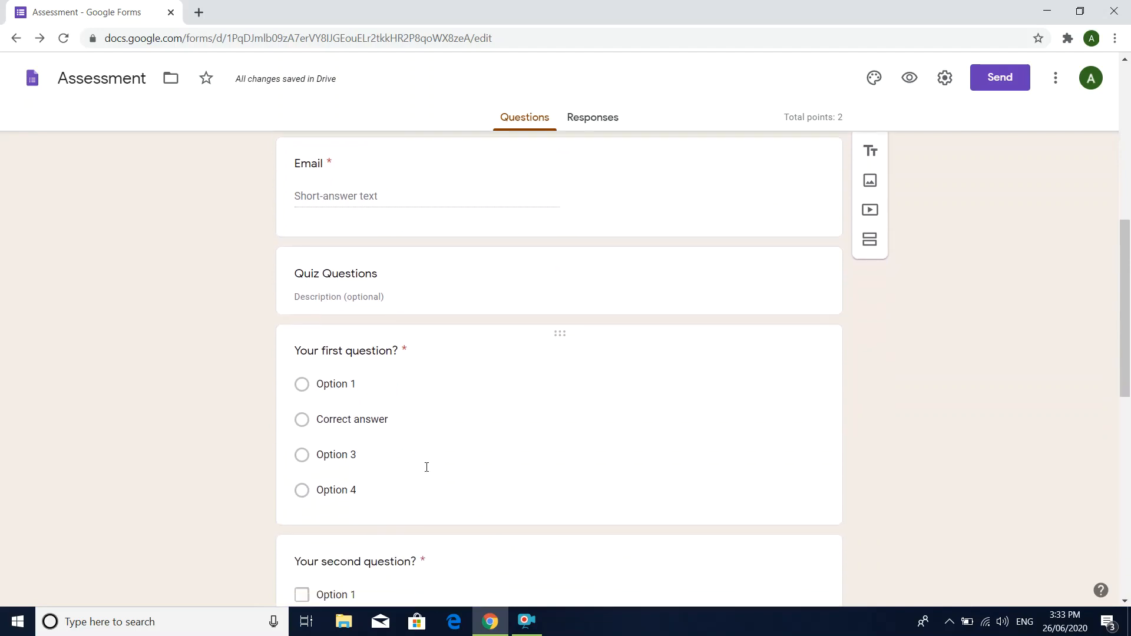
scroll(426, 466, down, 2)
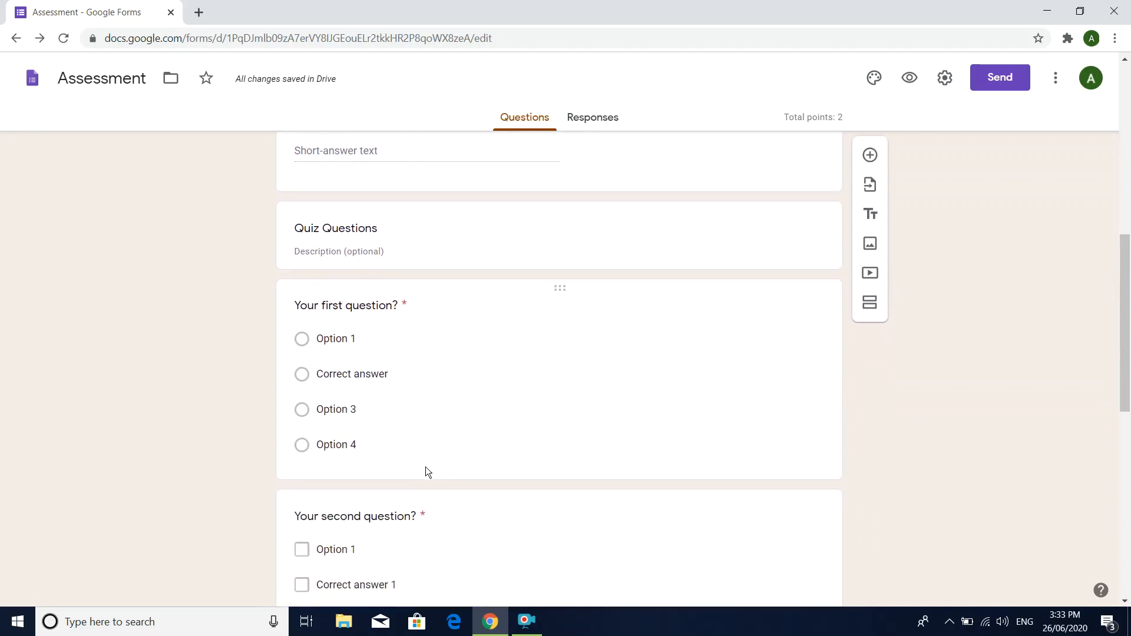
scroll(426, 467, up, 1)
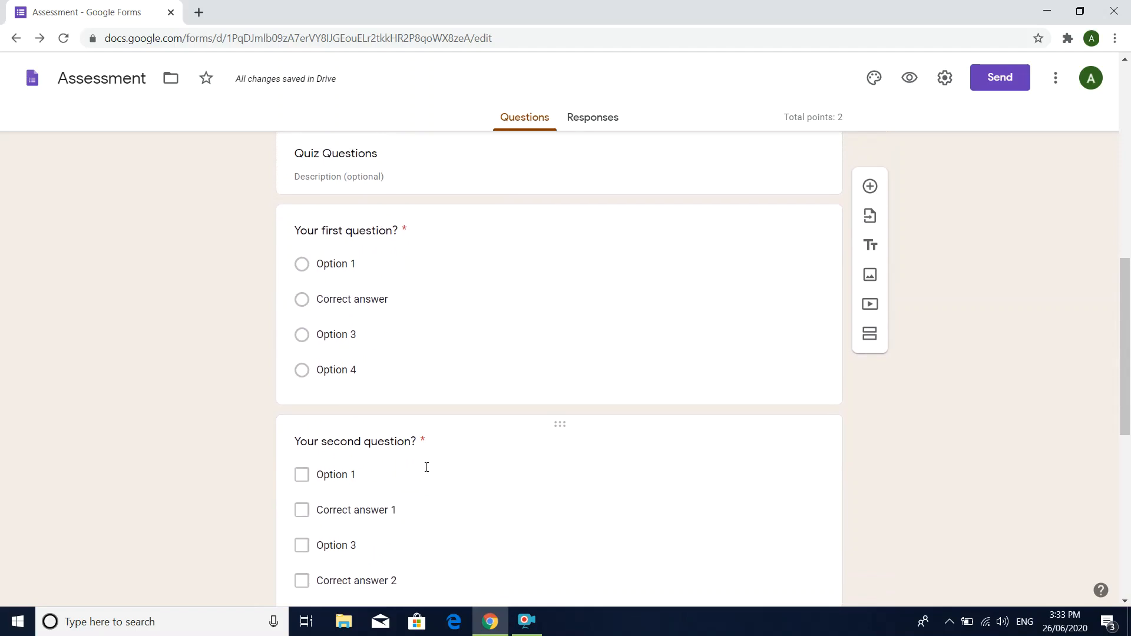
click(386, 244)
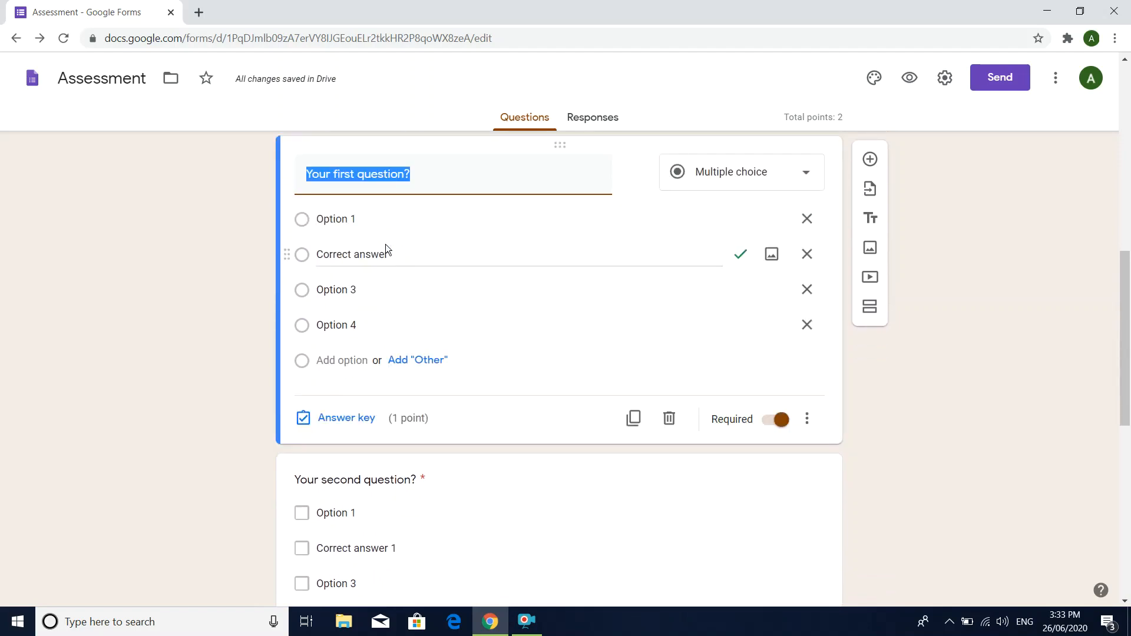
text(Q1)
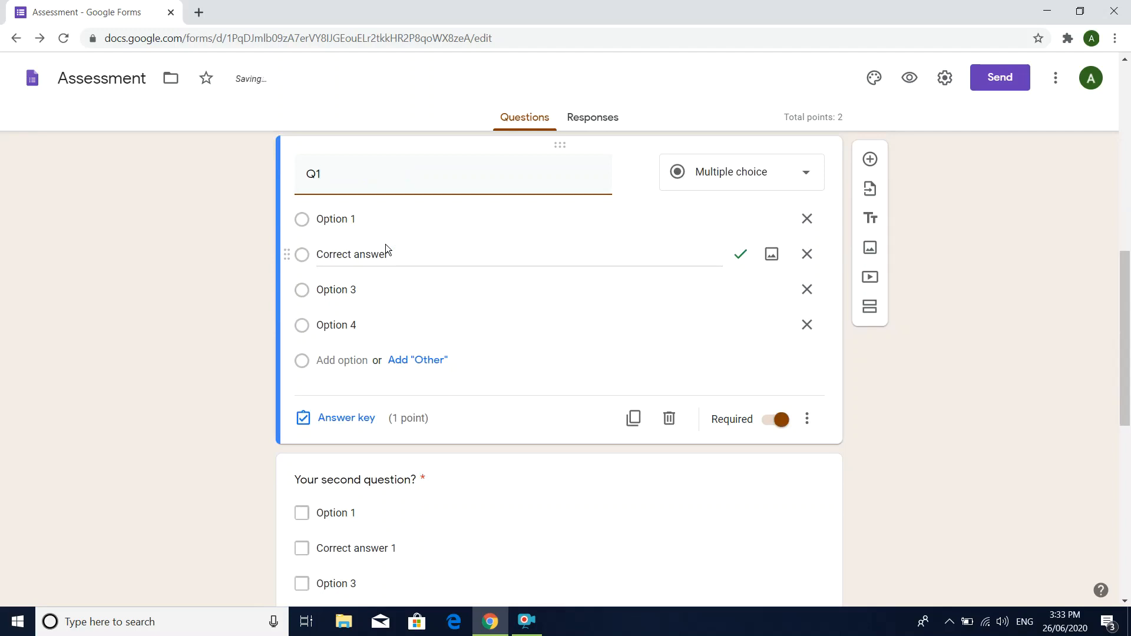
text(.)
text(a computer is a _______________)
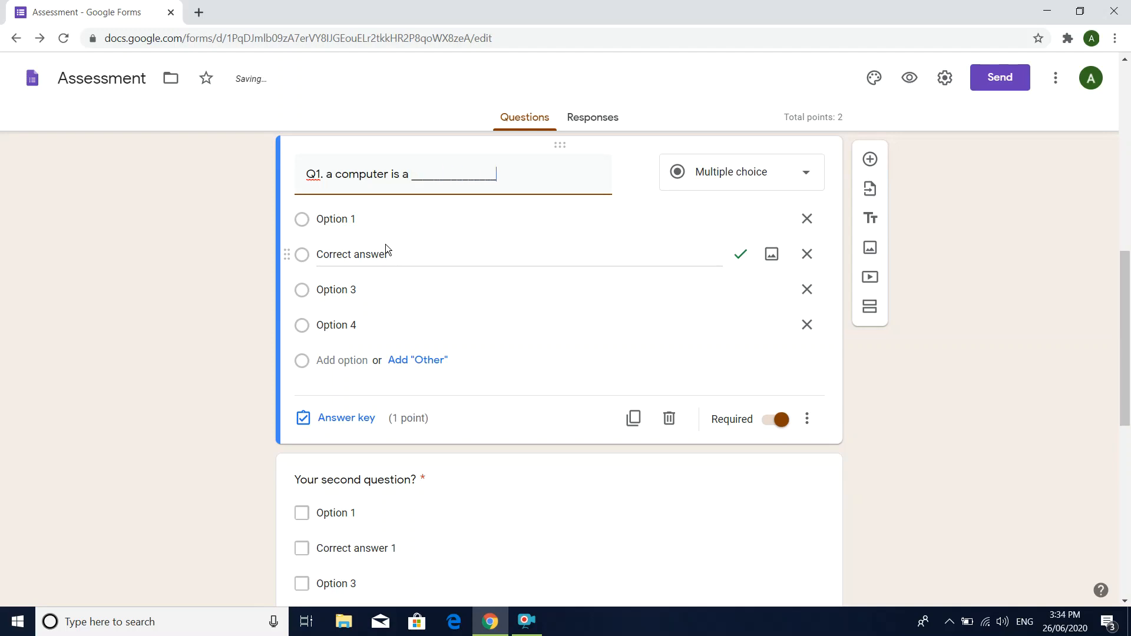
text( machine)
Step: Change Q1's first three answer options to "machine", "car" and "electronic", and remove Option 4
click(348, 220)
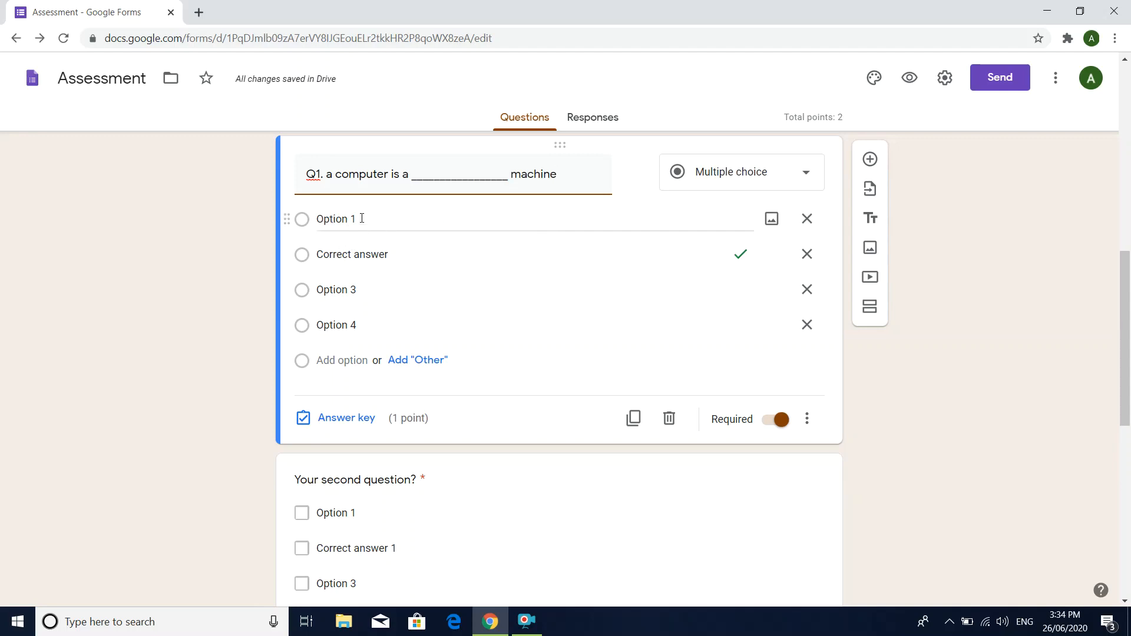
click(353, 216)
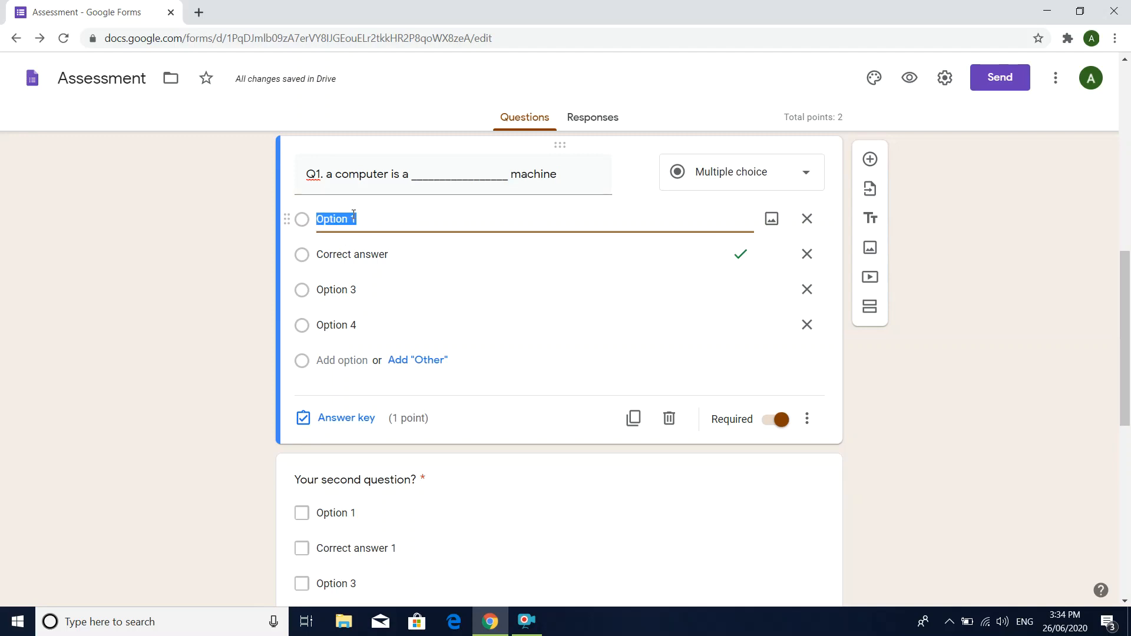
text(machine)
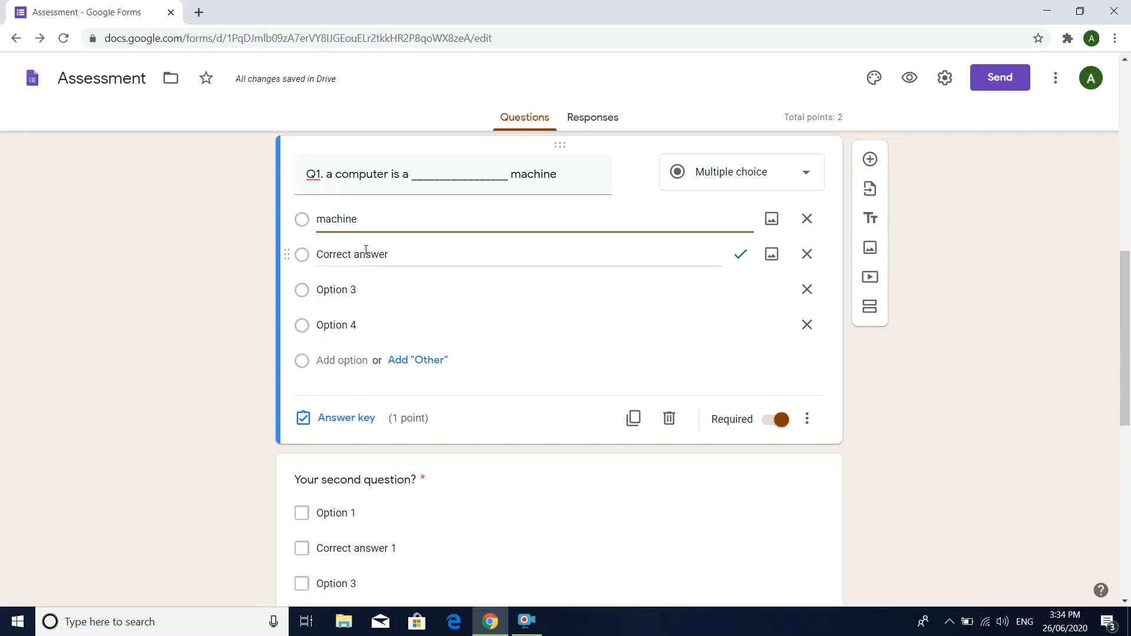
click(384, 258)
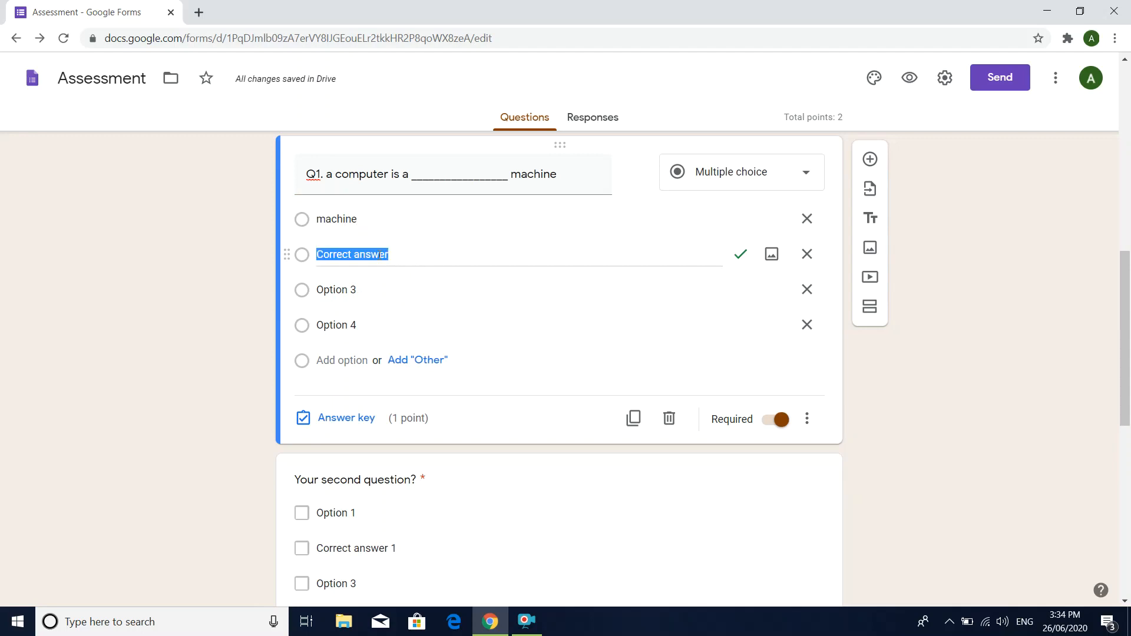
text(car)
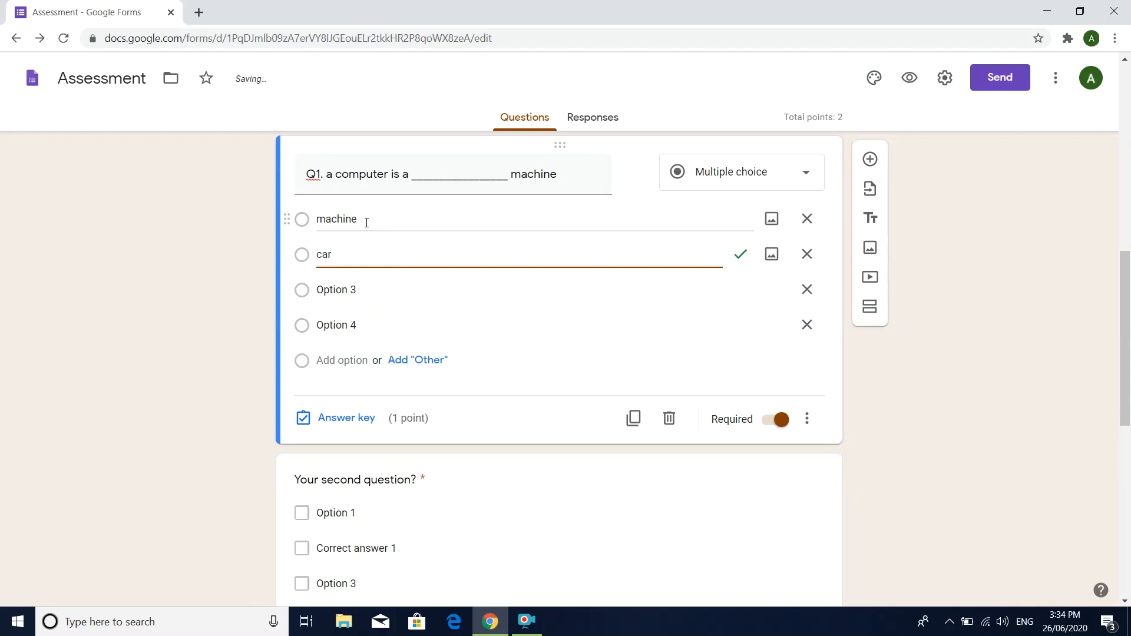
click(357, 290)
text(e)
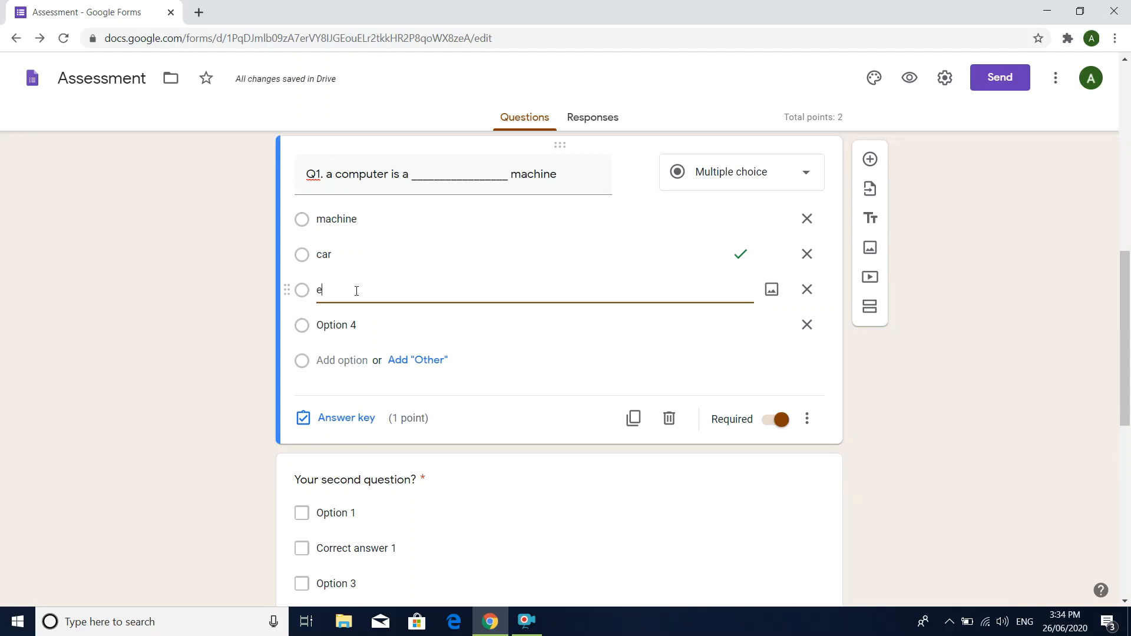
text(lectronic)
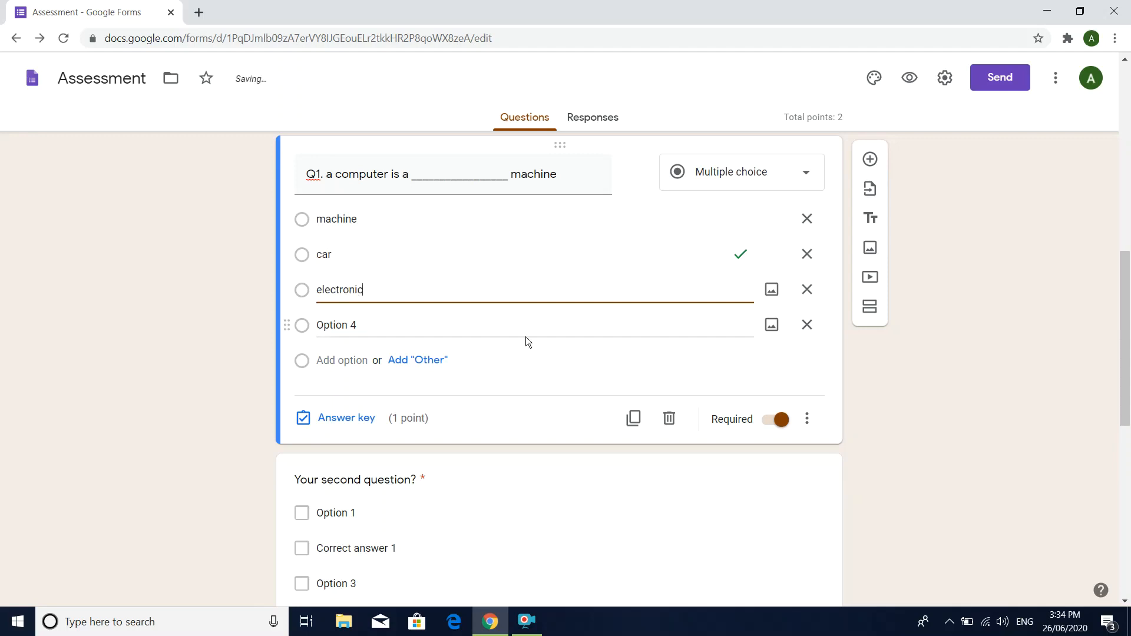
click(807, 325)
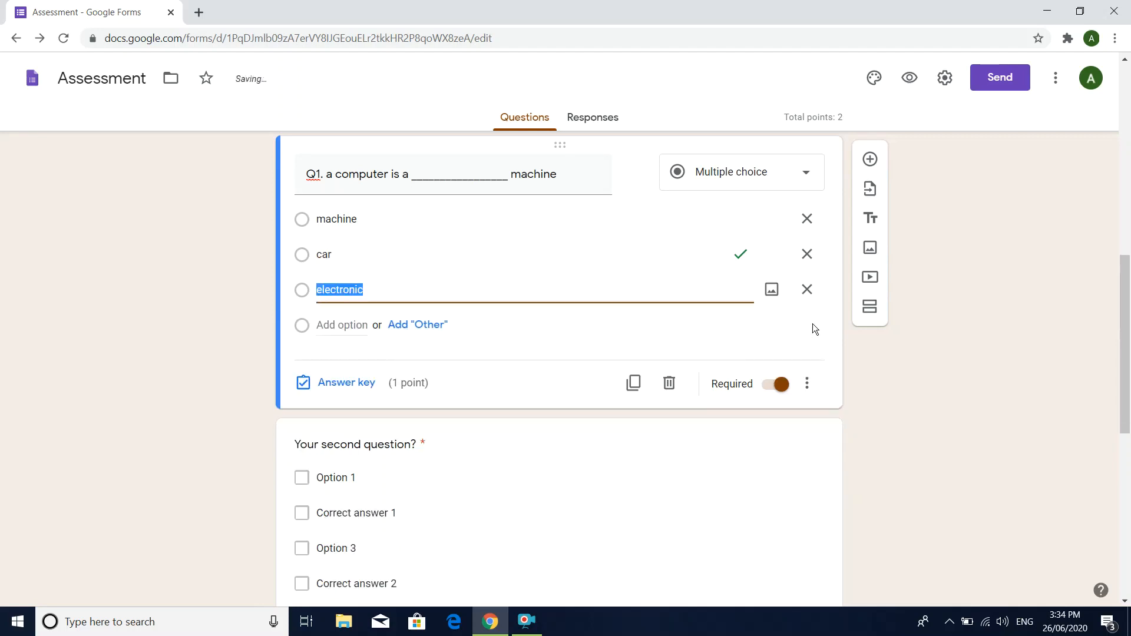
Step: In Q1's answer key, mark "machine" as the correct answer and set the question's value to 2 points
click(363, 384)
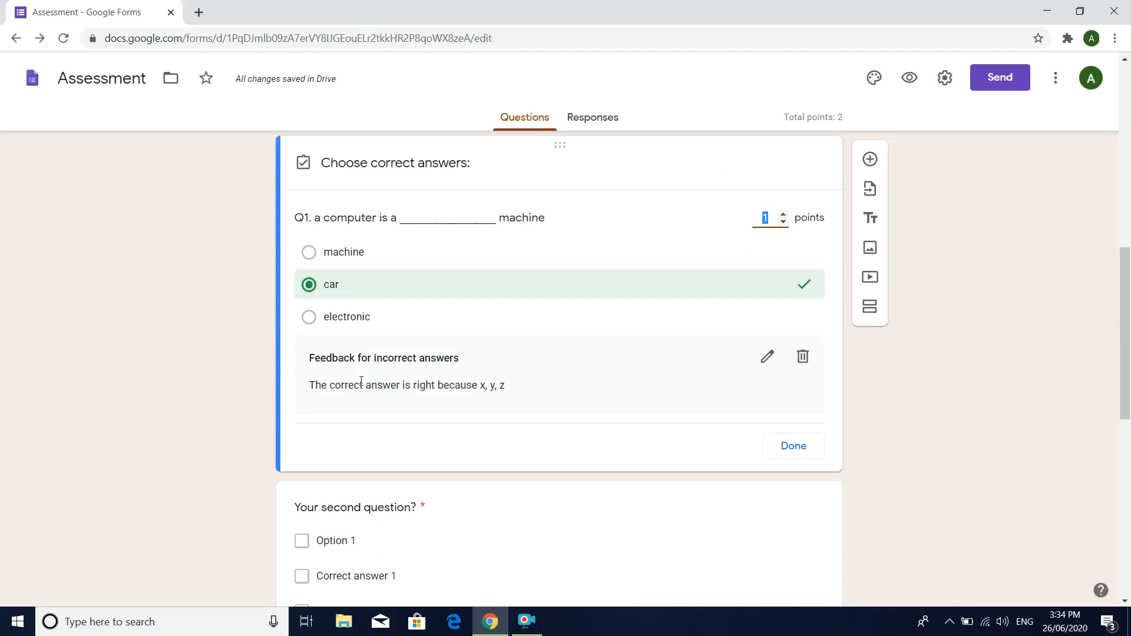
click(315, 285)
click(310, 253)
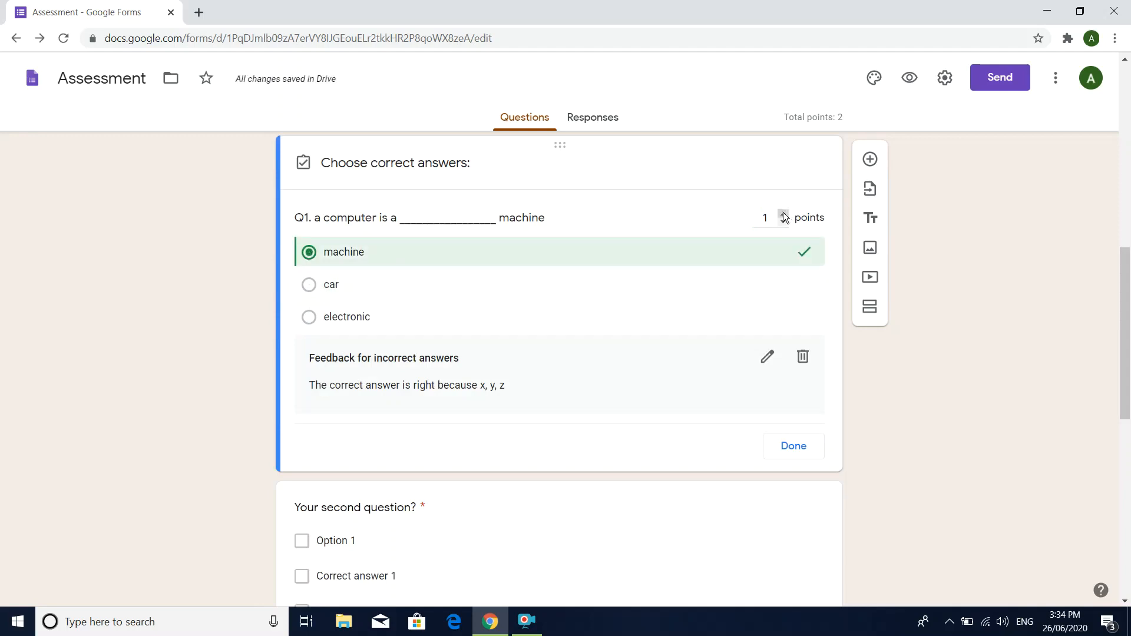
click(783, 214)
click(799, 446)
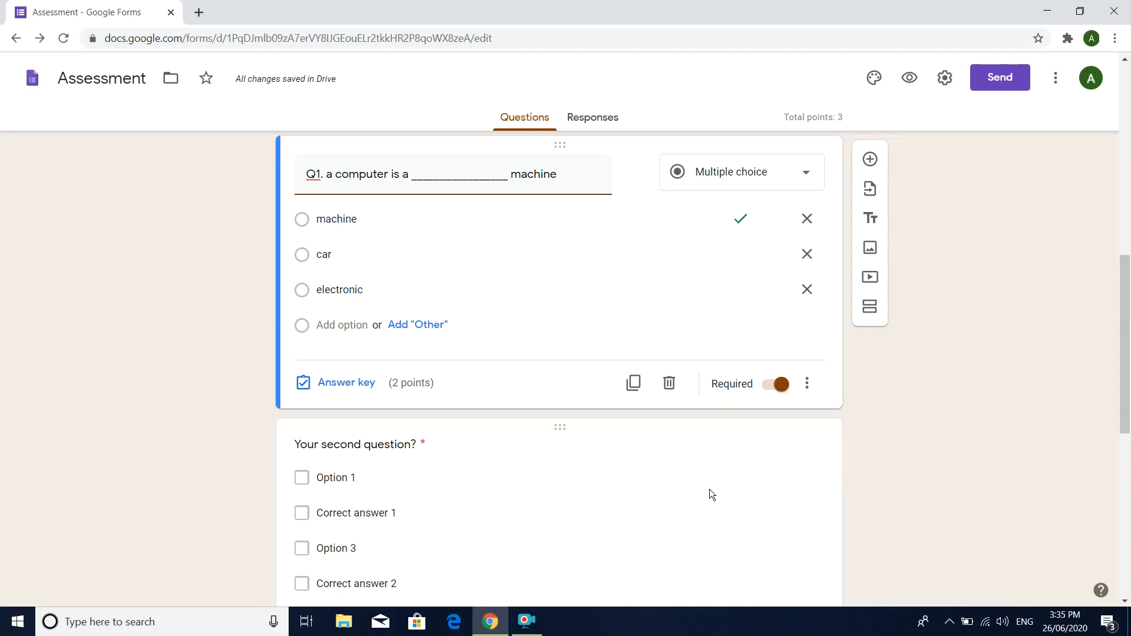
Step: Duplicate the Q1 question and renumber the copy as Q2
click(634, 383)
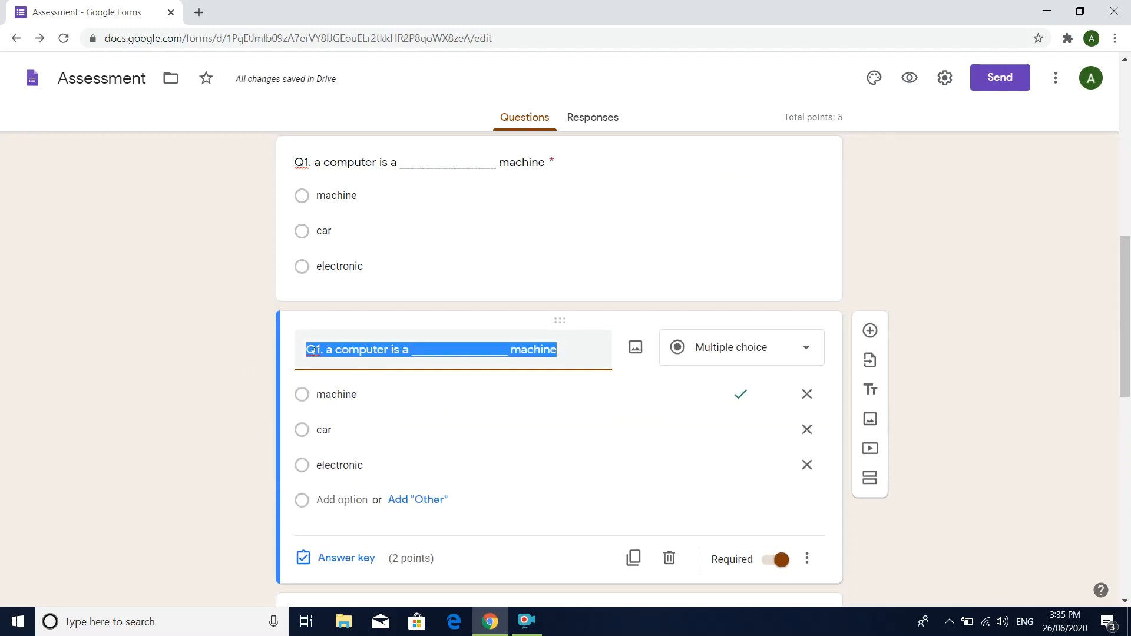
click(318, 353)
key(BackSpace)
text(2)
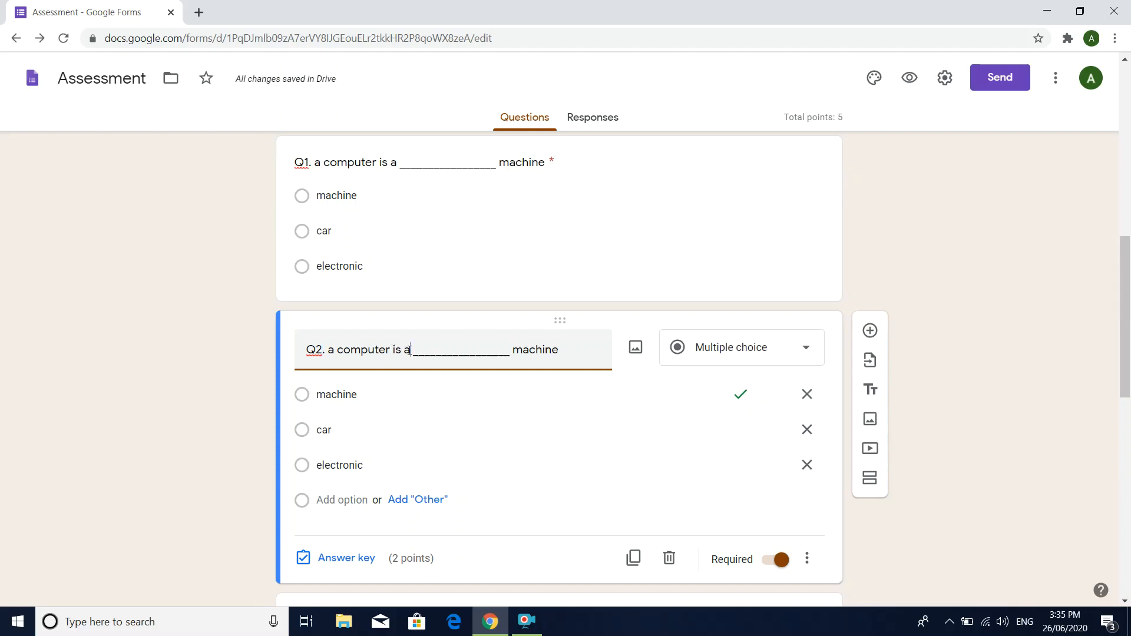
Step: Reword the Q2 question to read "Q2. A mobile phone runs with ______________."
key(BackSpace)
key(BackSpace)
key(BackSpace)
key(BackSpace)
key(BackSpace)
key(BackSpace)
key(BackSpace)
key(BackSpace)
key(BackSpace)
key(BackSpace)
key(BackSpace)
key(BackSpace)
key(BackSpace)
key(BackSpace)
key(BackSpace)
text(a)
key(BackSpace)
key(BackSpace)
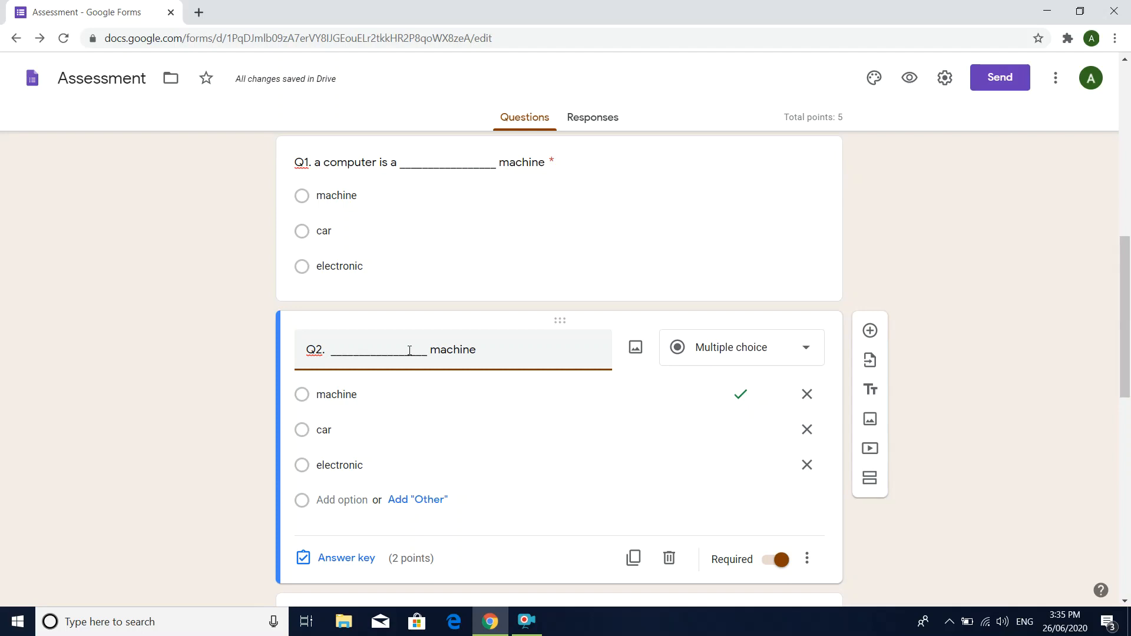
text(A m)
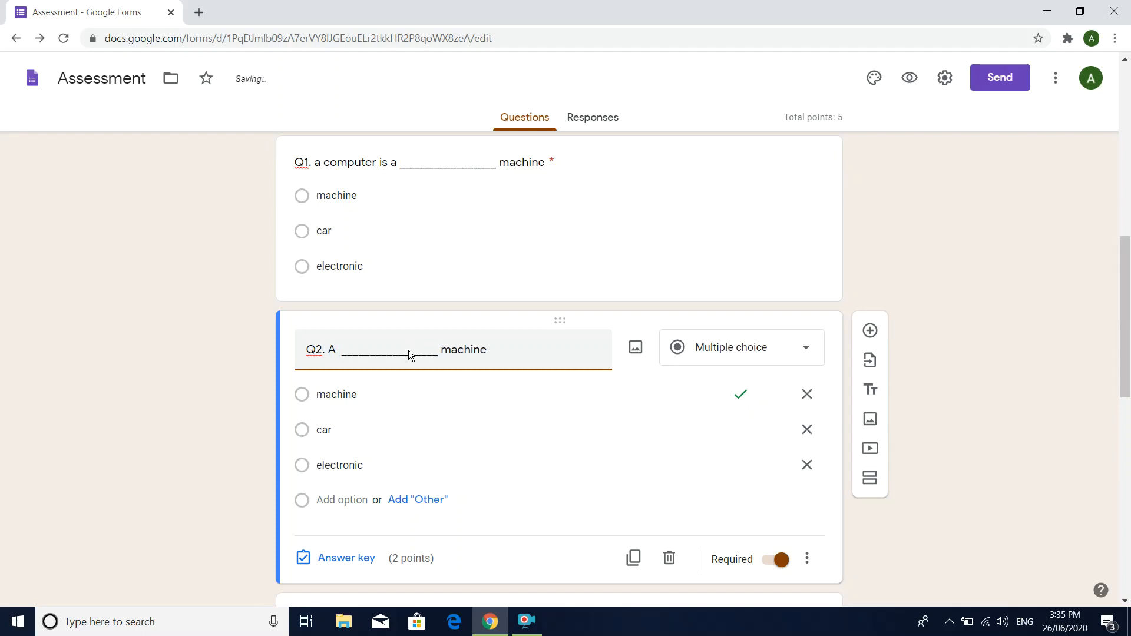
text(obile )
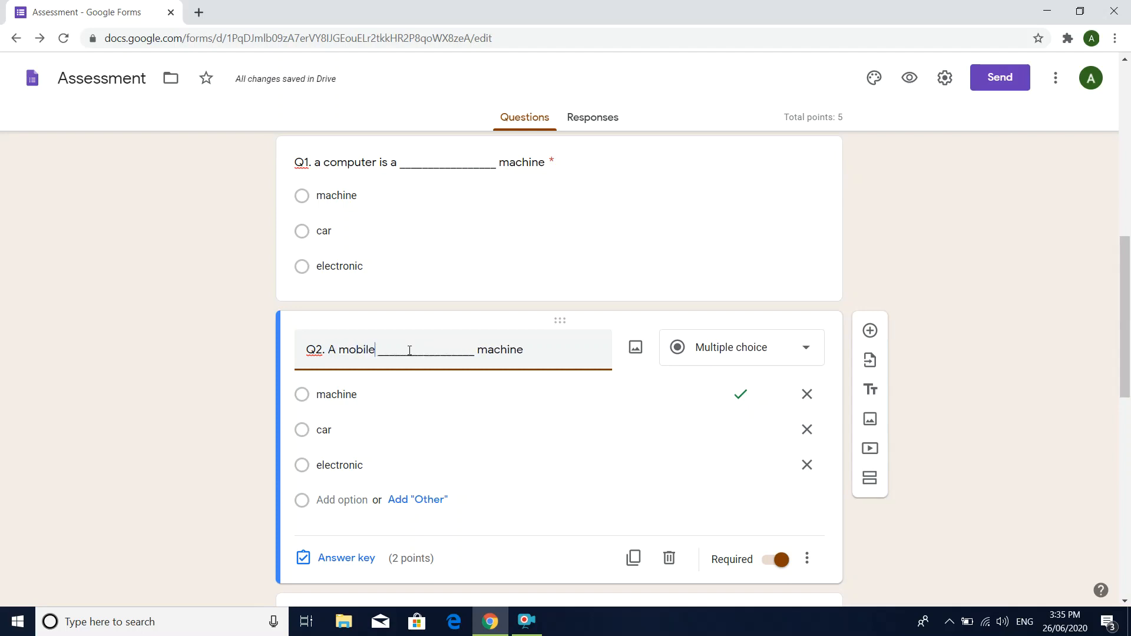
text(phone )
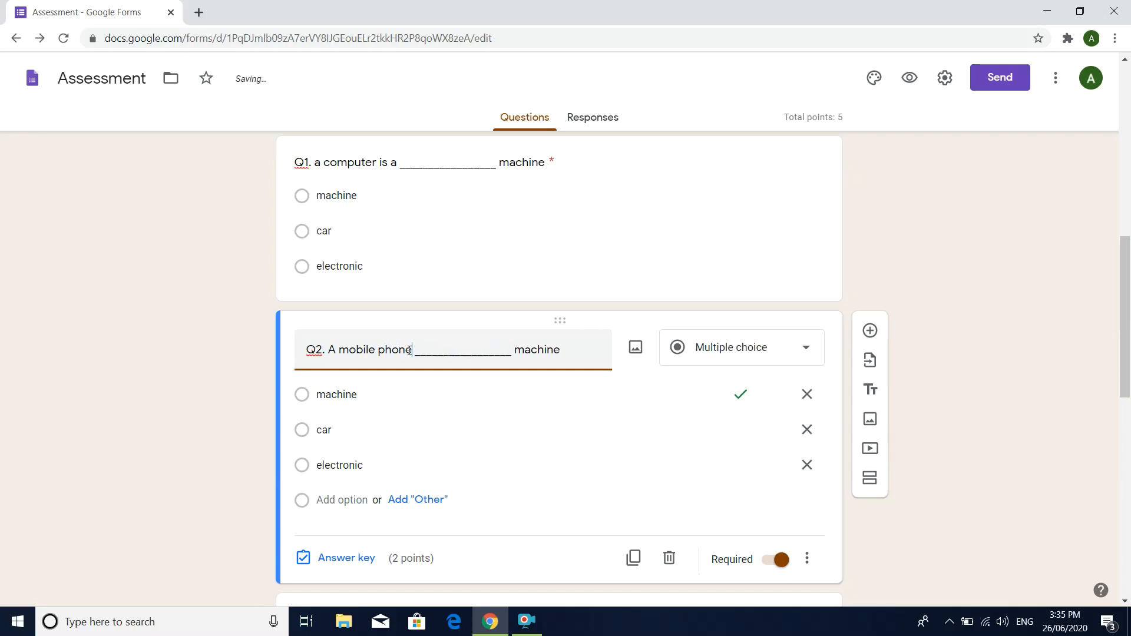
text(runs)
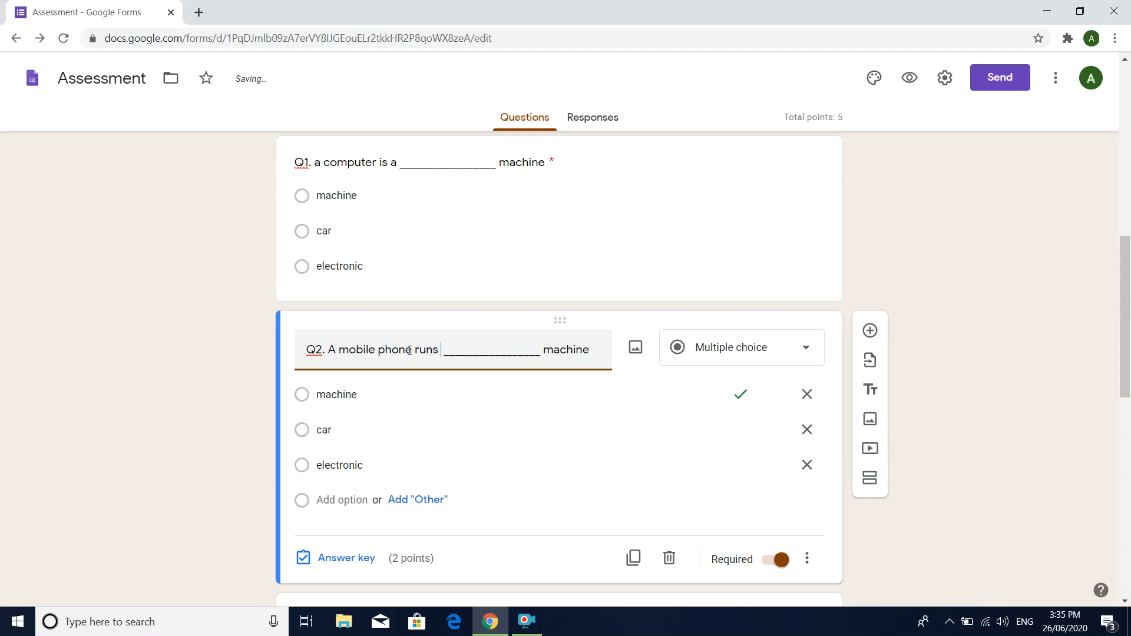
text( with)
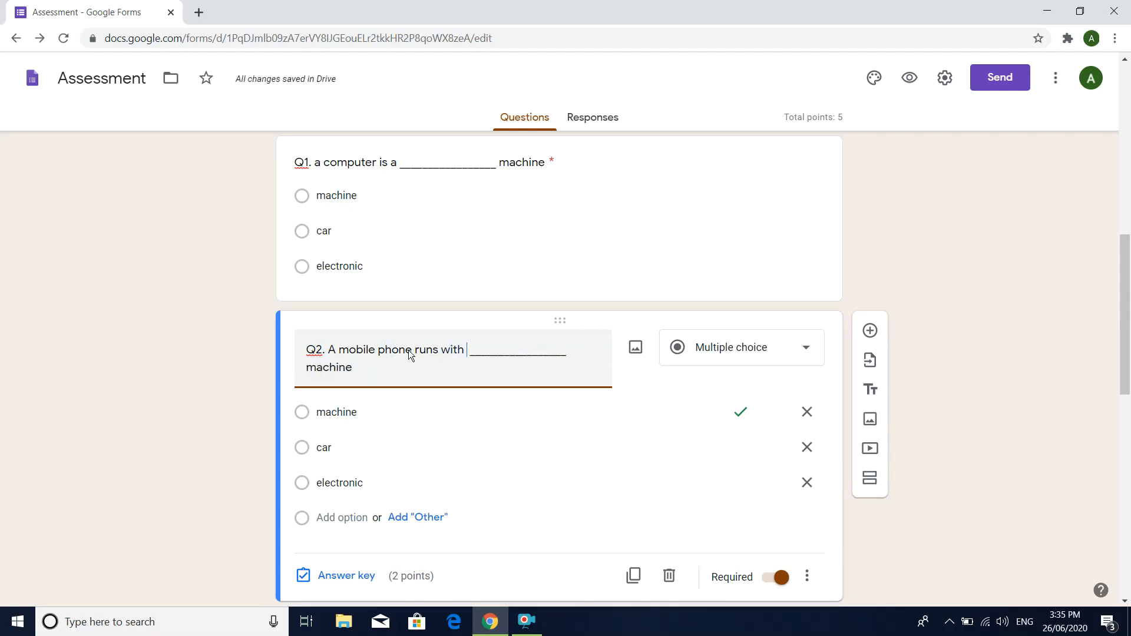
key(BackSpace)
key(BackSpace)
key(BackSpace)
key(BackSpace)
key(BackSpace)
key(BackSpace)
key(BackSpace)
key(BackSpace)
key(BackSpace)
key(BackSpace)
key(BackSpace)
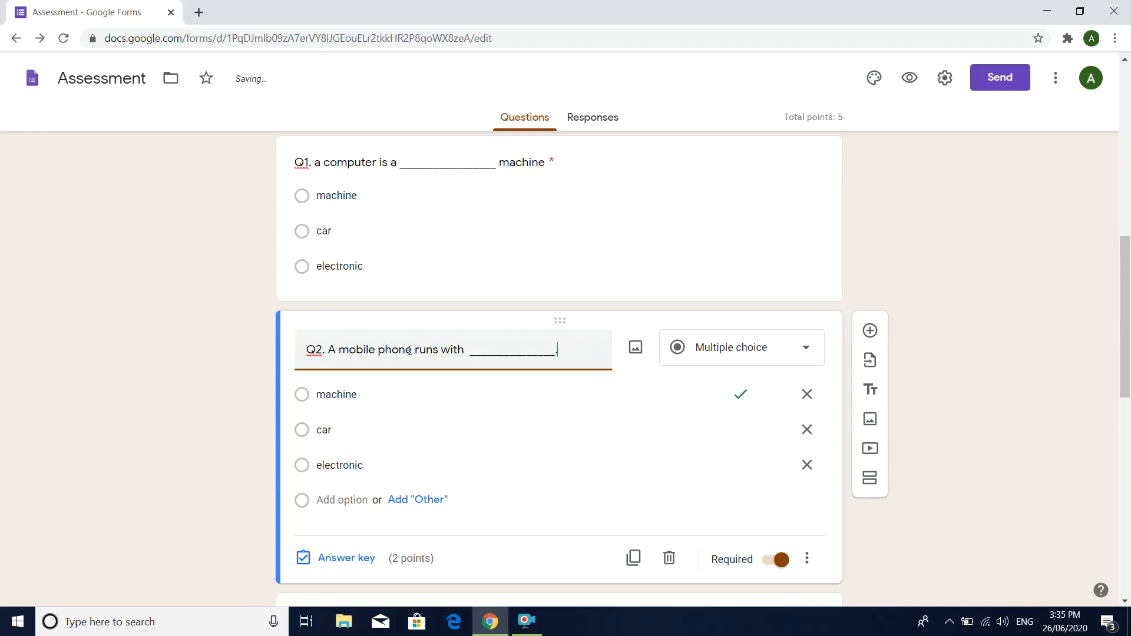
Step: Replace Q2's three answer options with "battery", "petrol" and "gas"
double_click(342, 403)
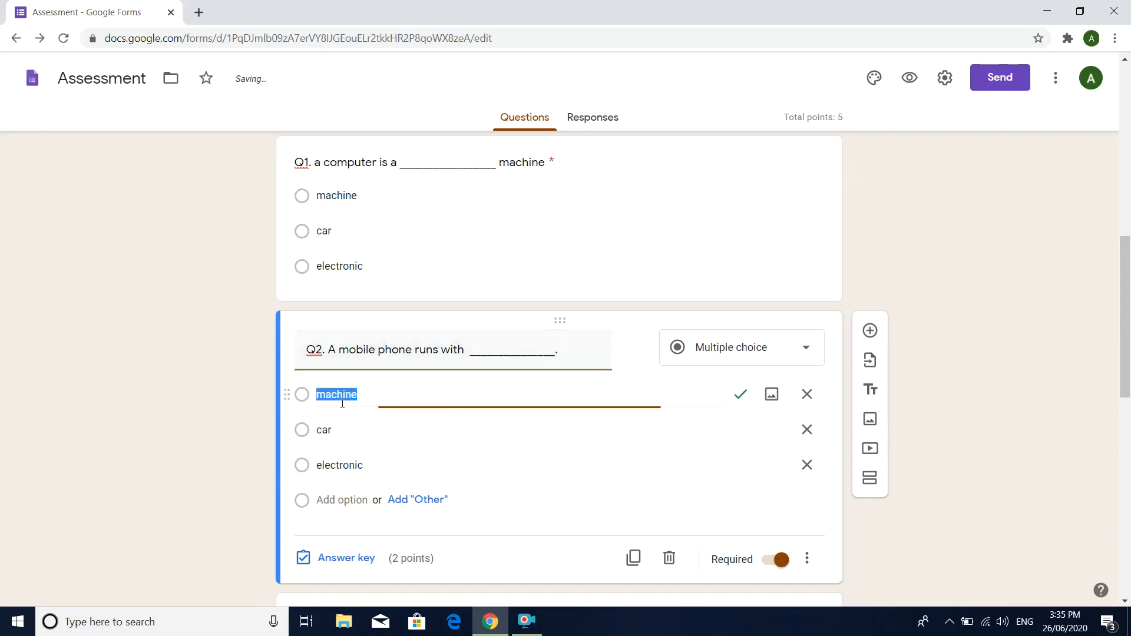
text(batt)
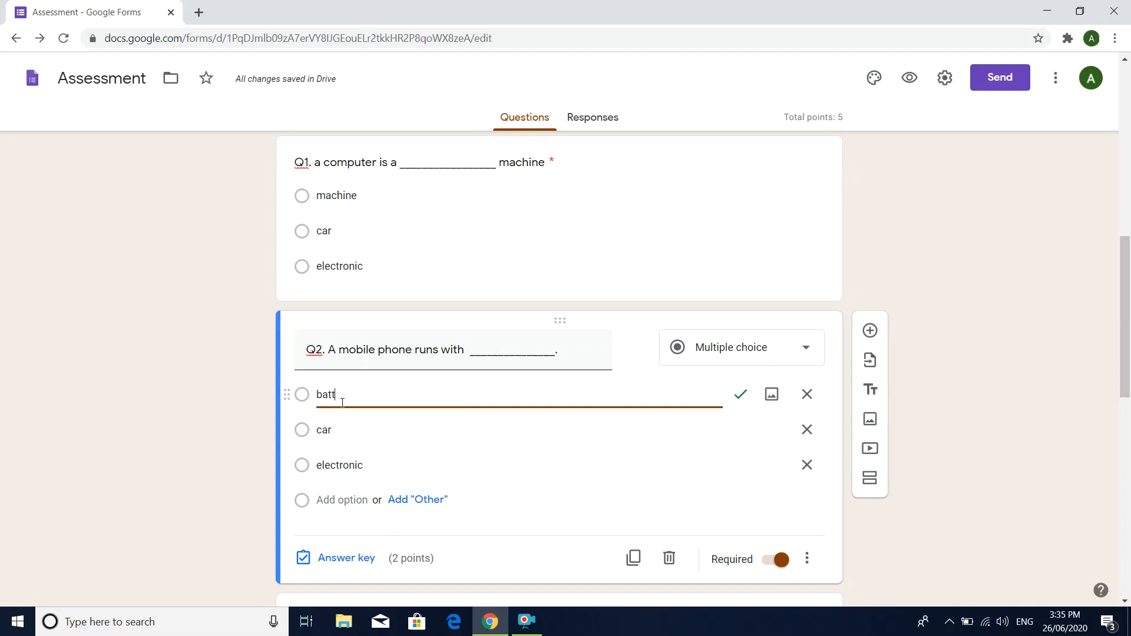
text(ery)
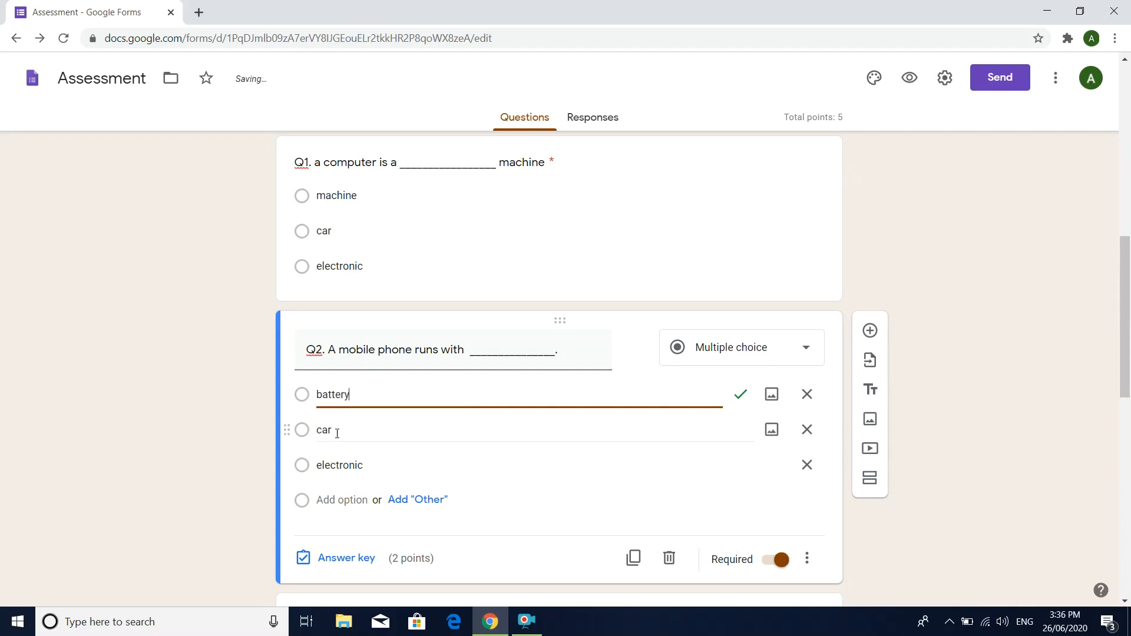
click(337, 433)
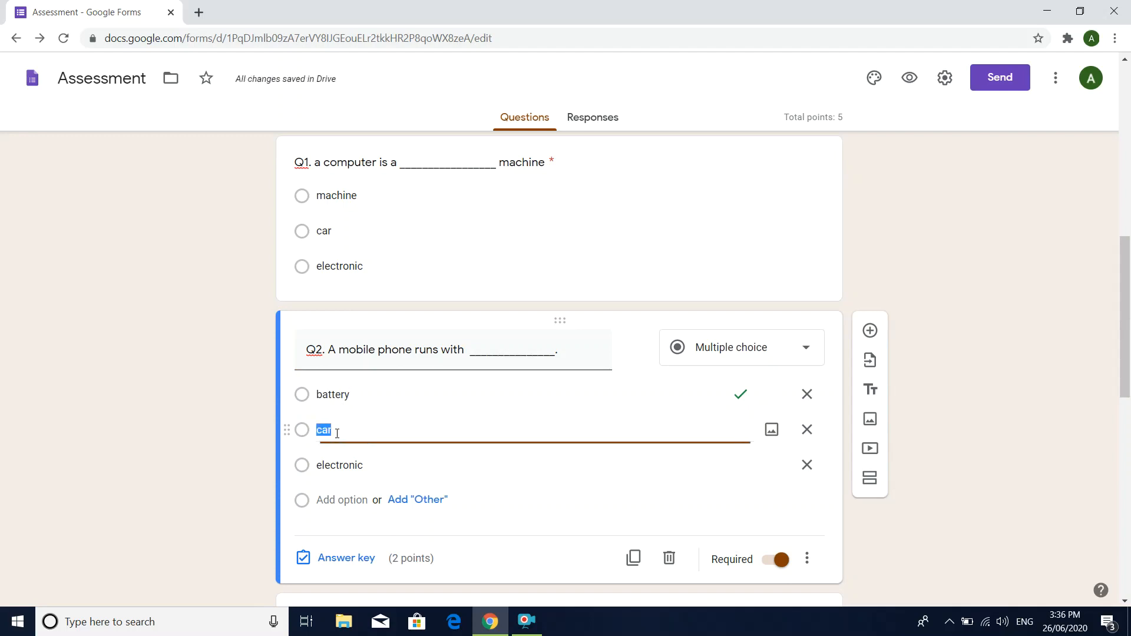
text(petrol)
click(349, 466)
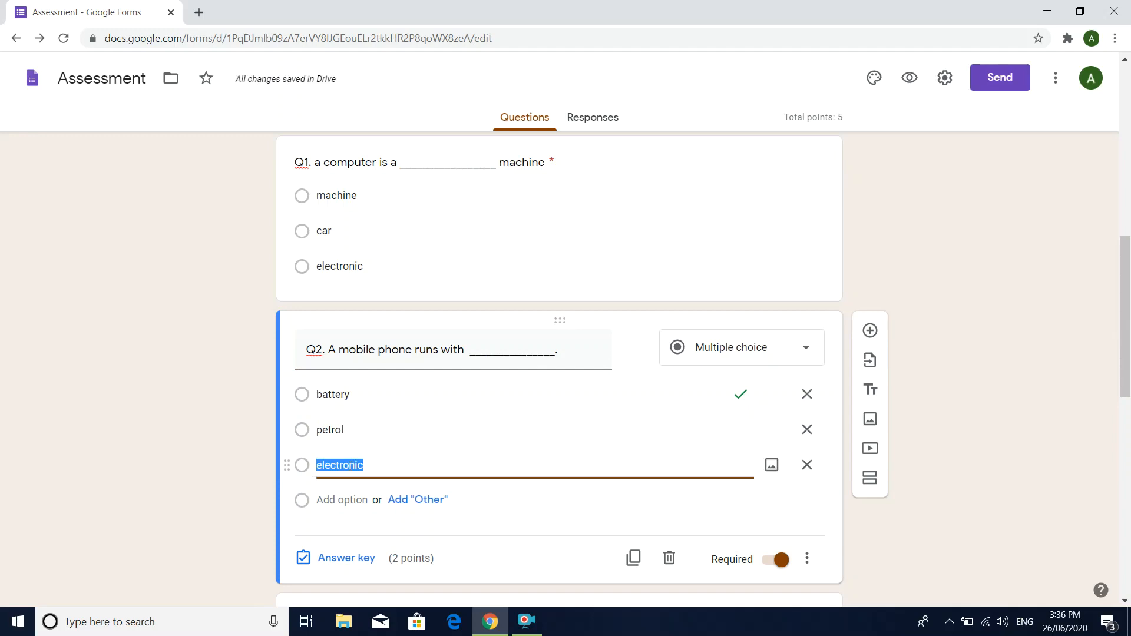
text(gas)
Step: Set Q2's value to 1 point in its answer key, keeping "battery" as the correct answer
click(334, 559)
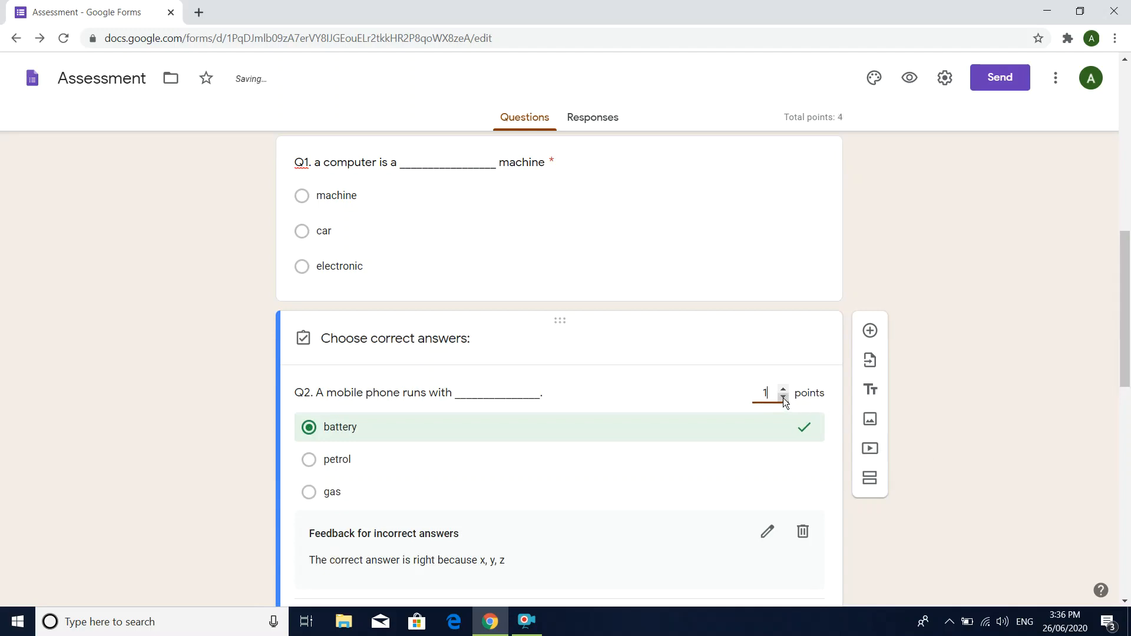
scroll(746, 518, down, 2)
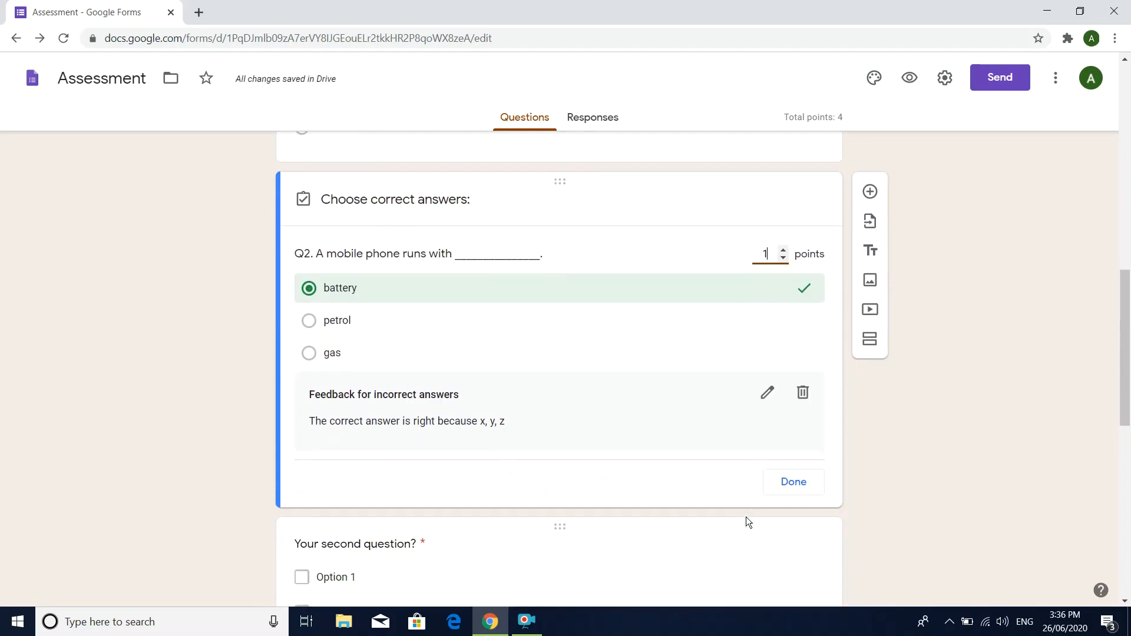
click(794, 485)
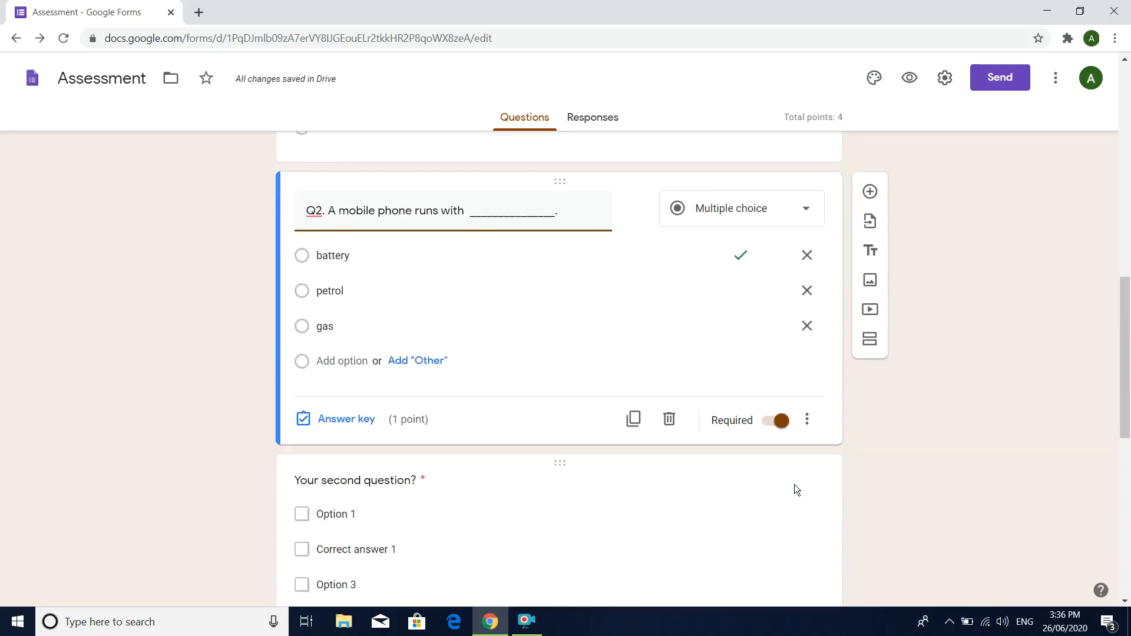
Step: Replace the placeholder text of the second template question with "define computer."
scroll(794, 484, down, 1)
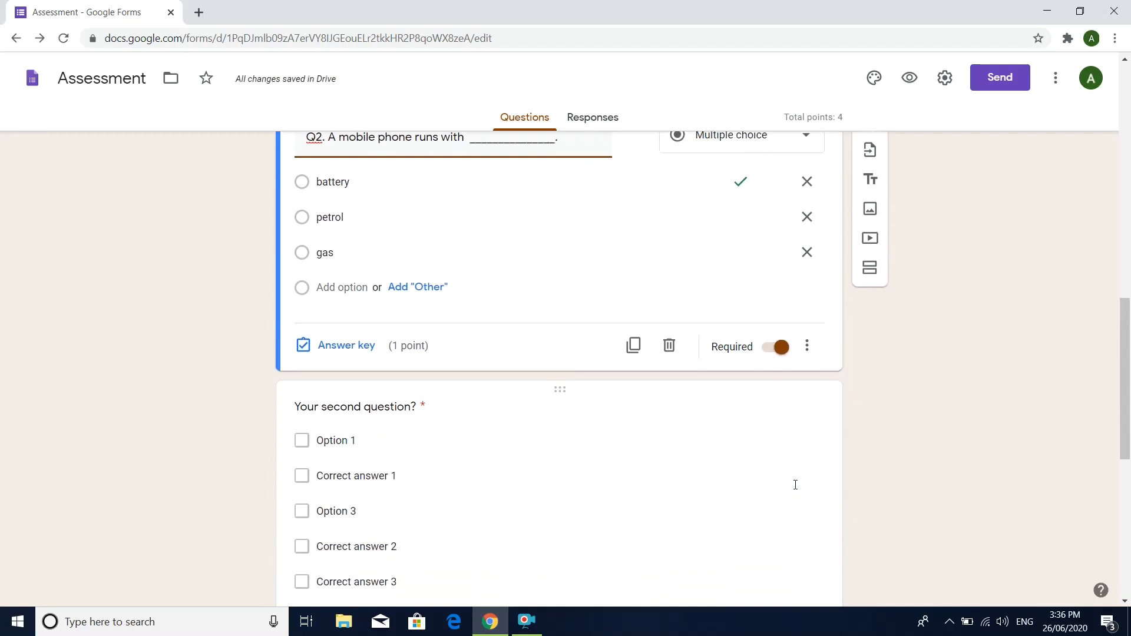
click(616, 414)
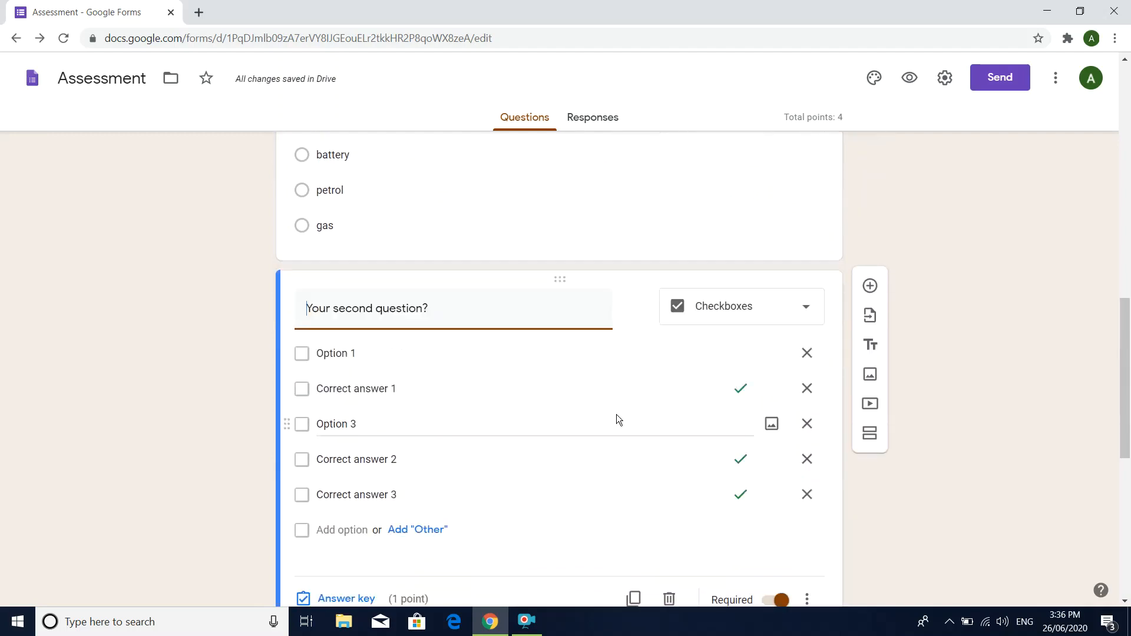
click(806, 311)
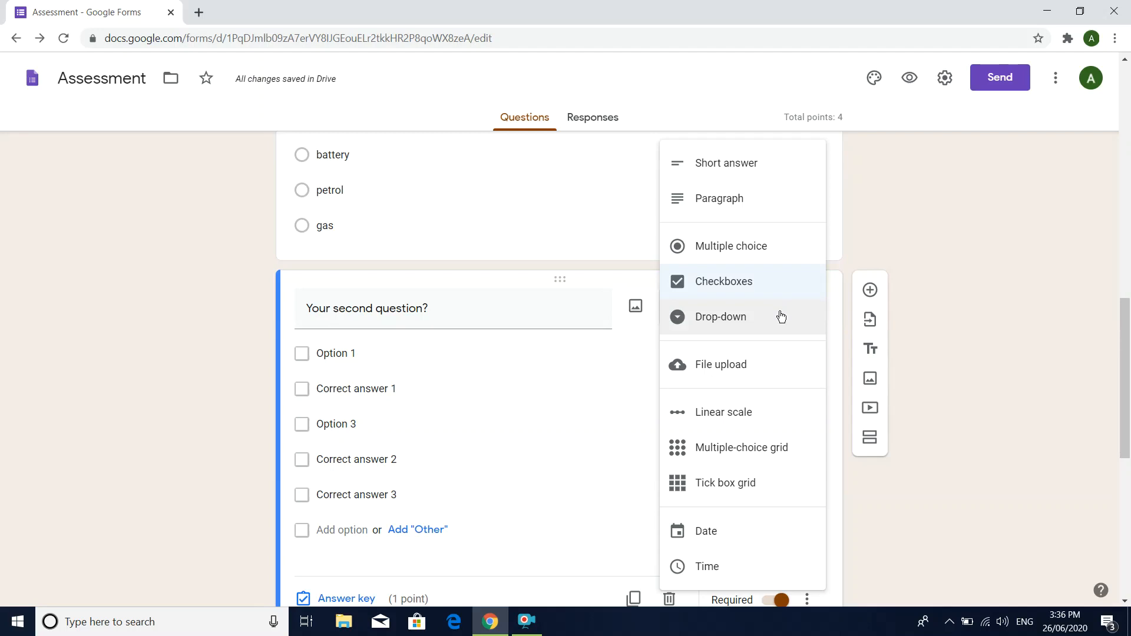
click(554, 380)
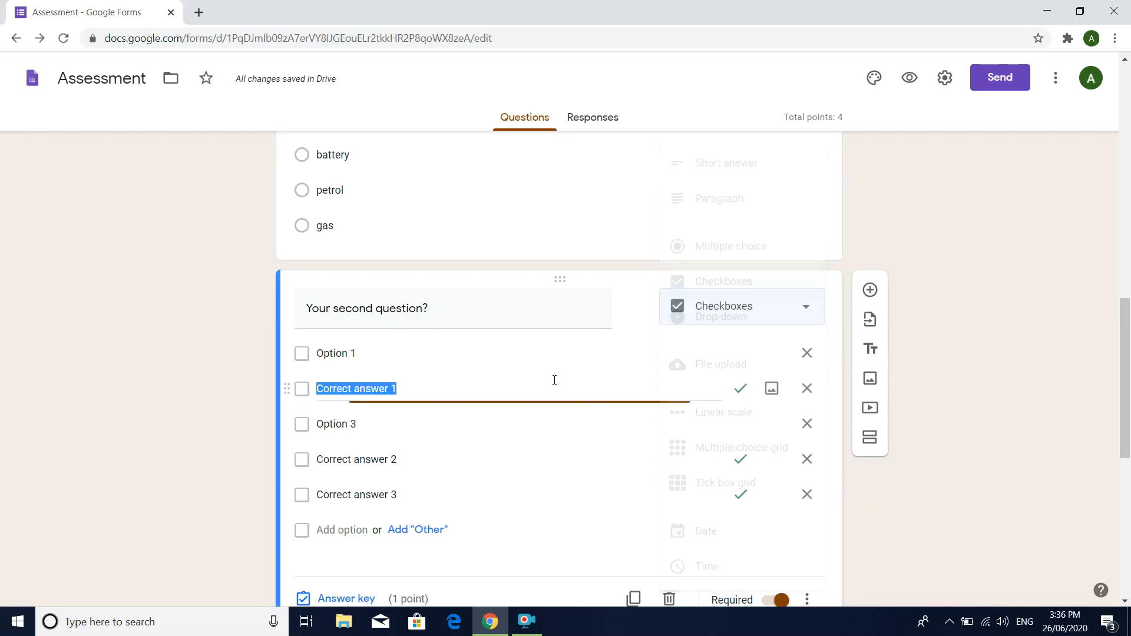
click(510, 314)
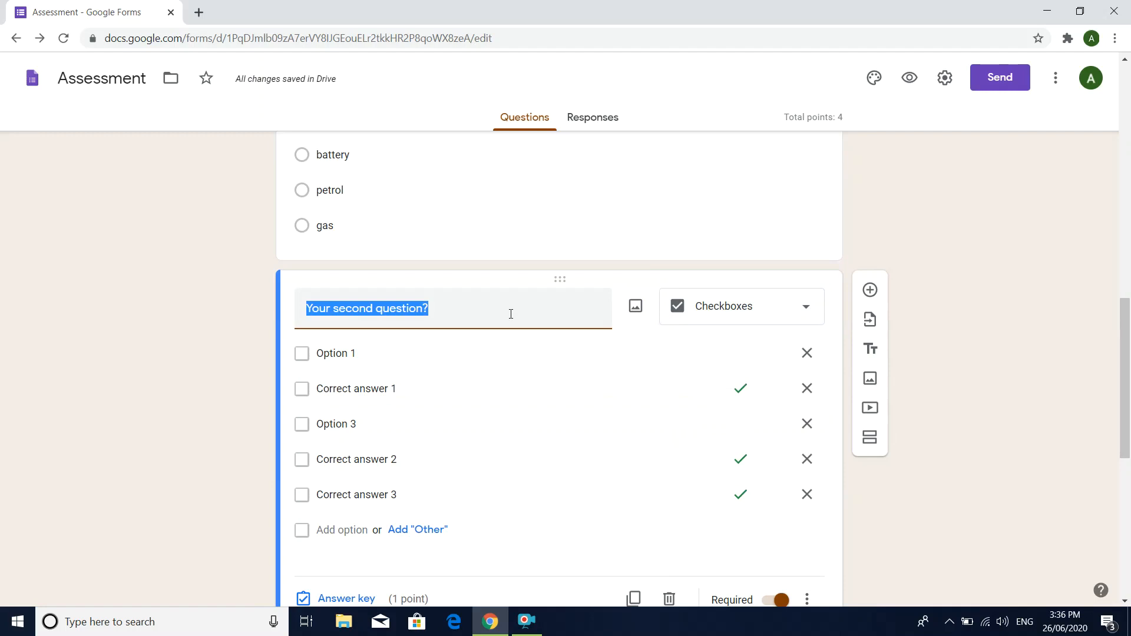
text(w)
key(BackSpace)
text(defi)
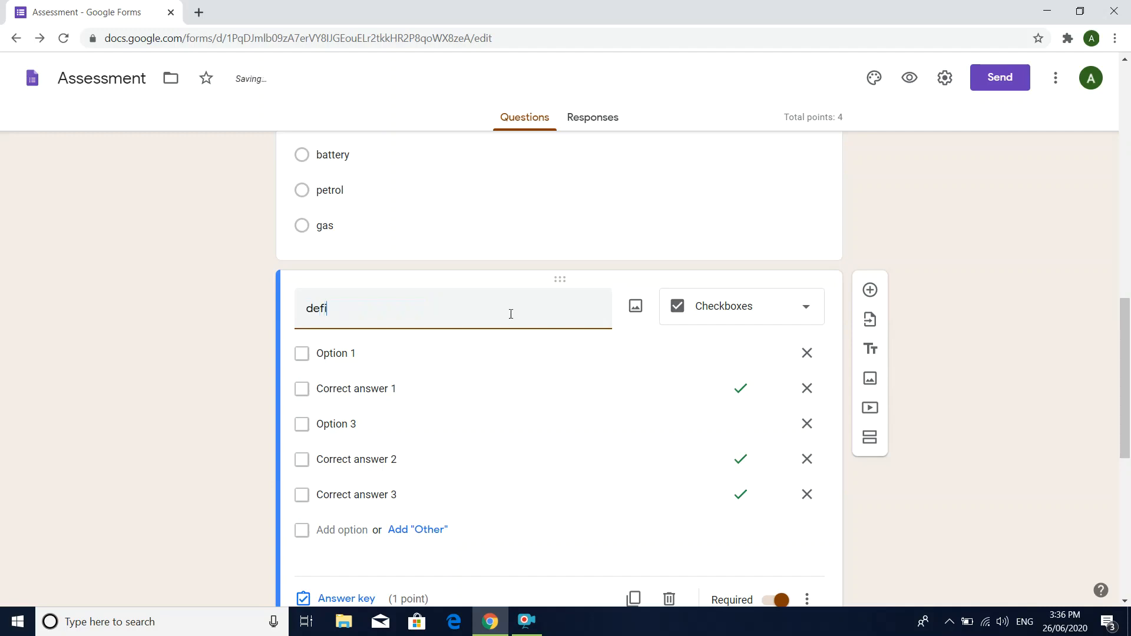
text(ne computer.)
Step: Change the "define computer." question to the Paragraph type and number it "Q3."
click(806, 308)
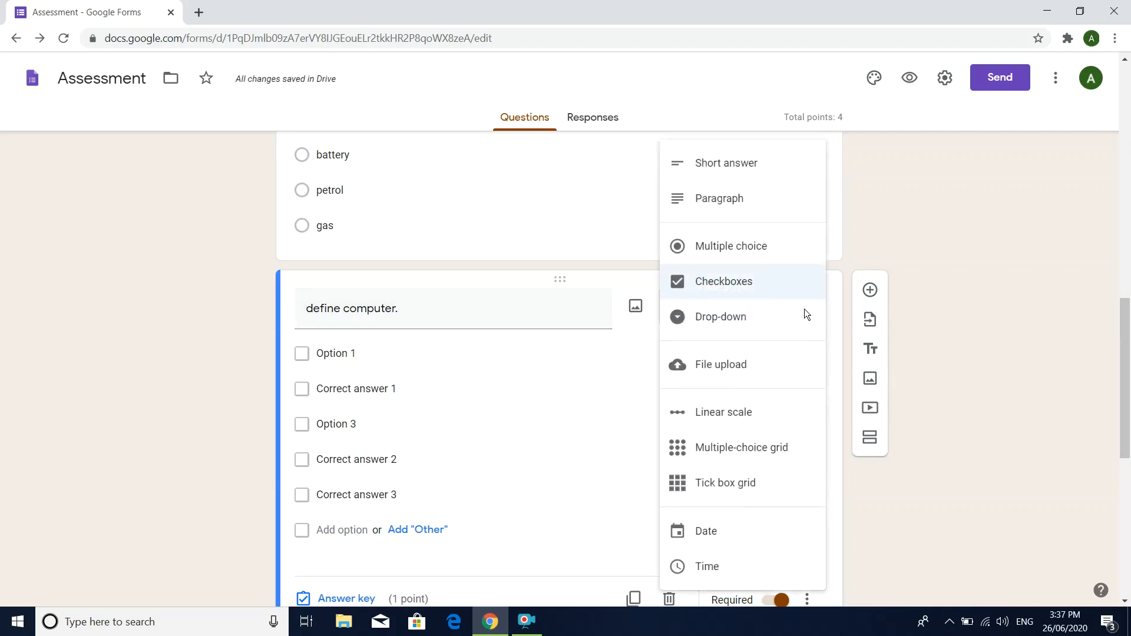
click(784, 196)
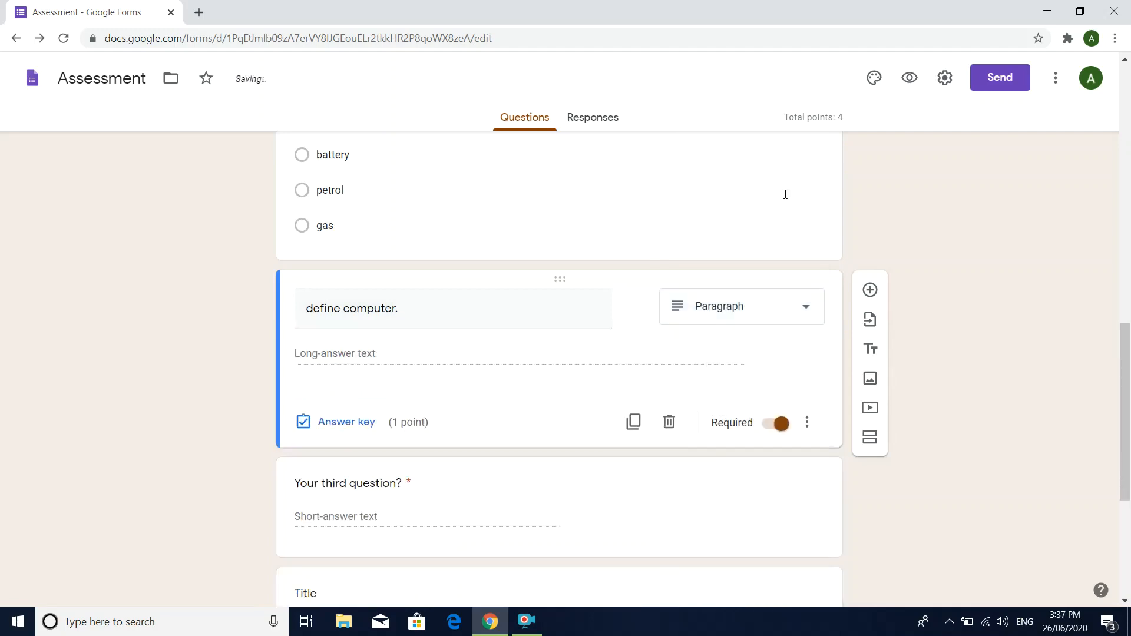
click(360, 430)
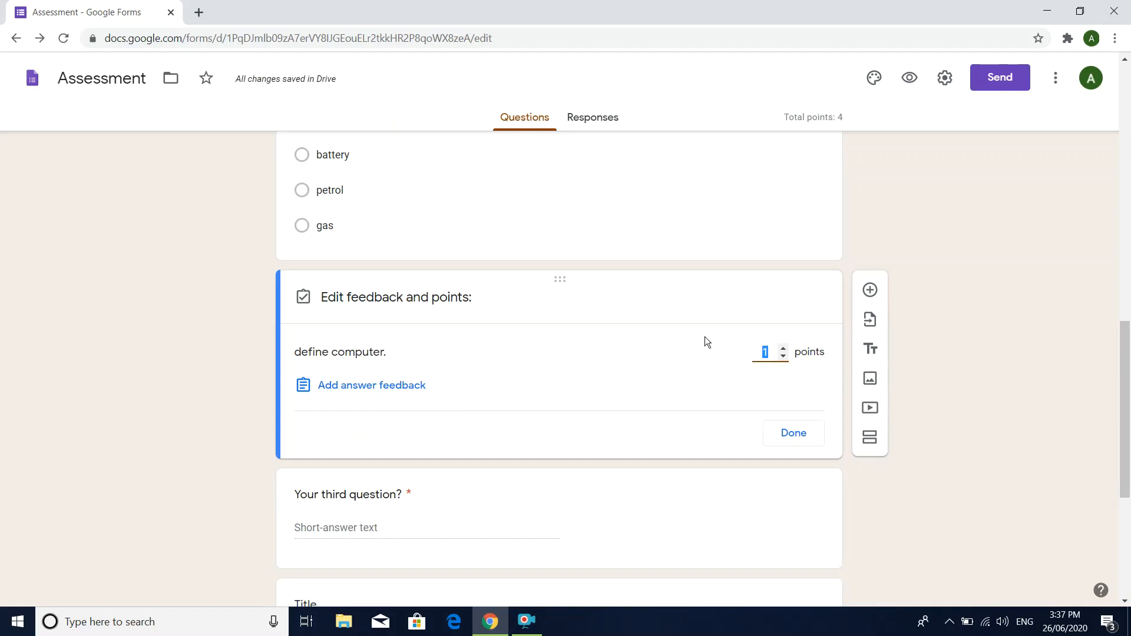
click(793, 433)
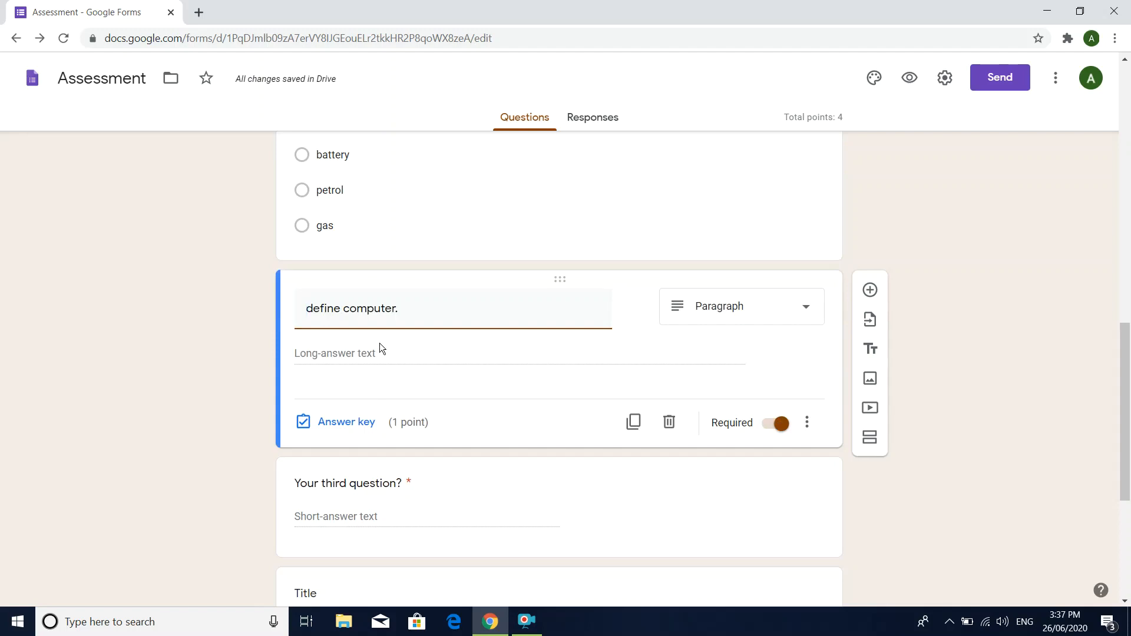
text(Q3.)
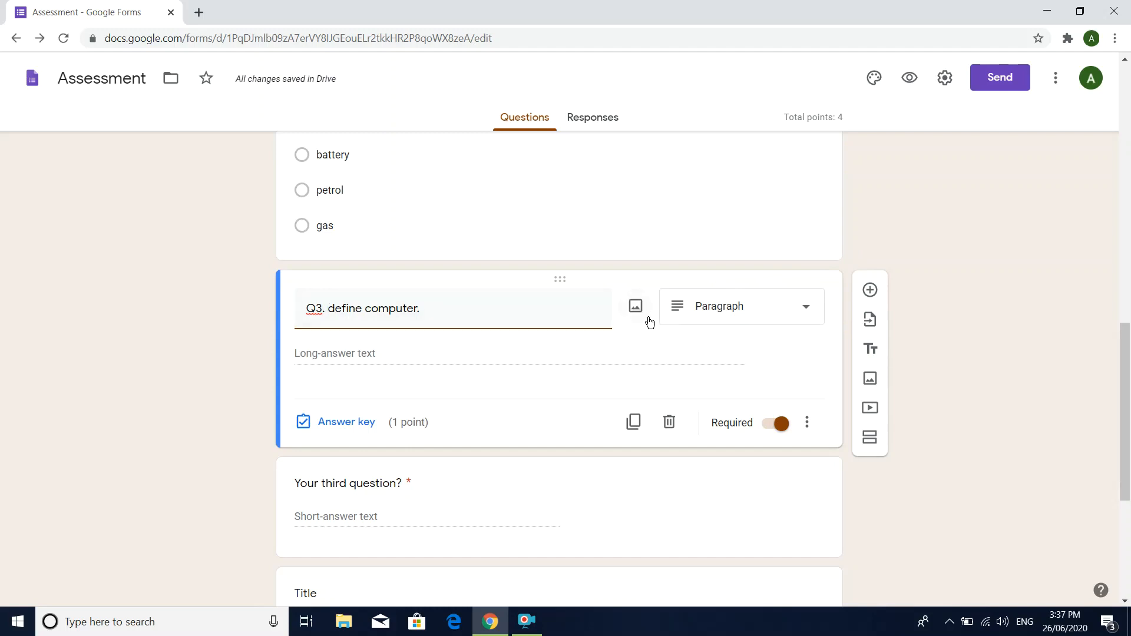
Step: Replace the placeholder text of the third template question with "Q4 Identify the image."
click(426, 479)
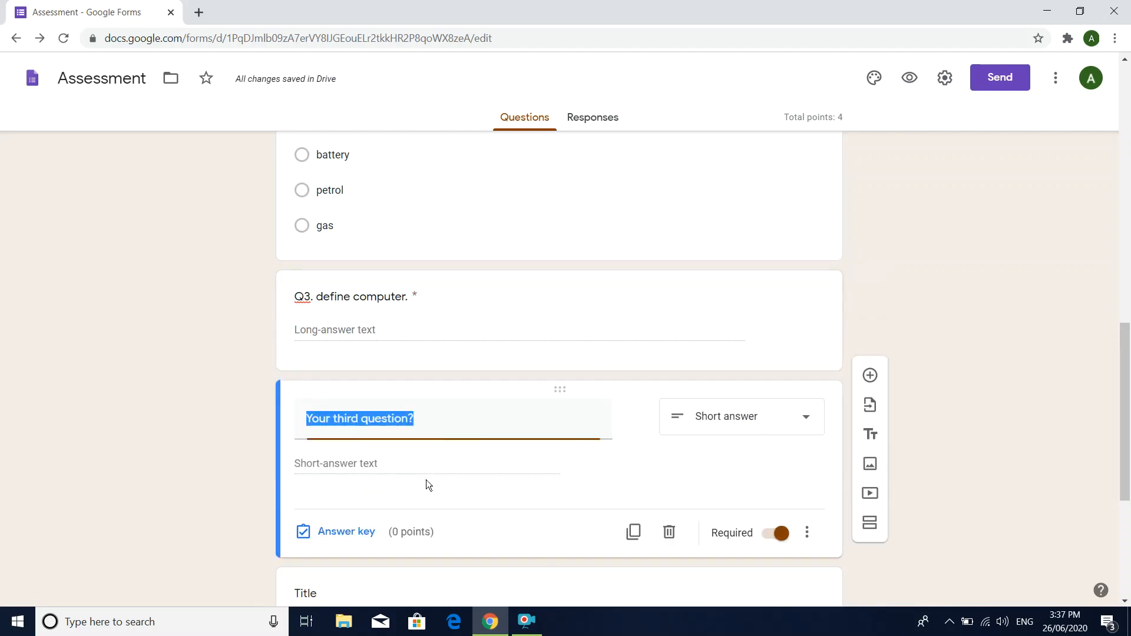
text(Q)
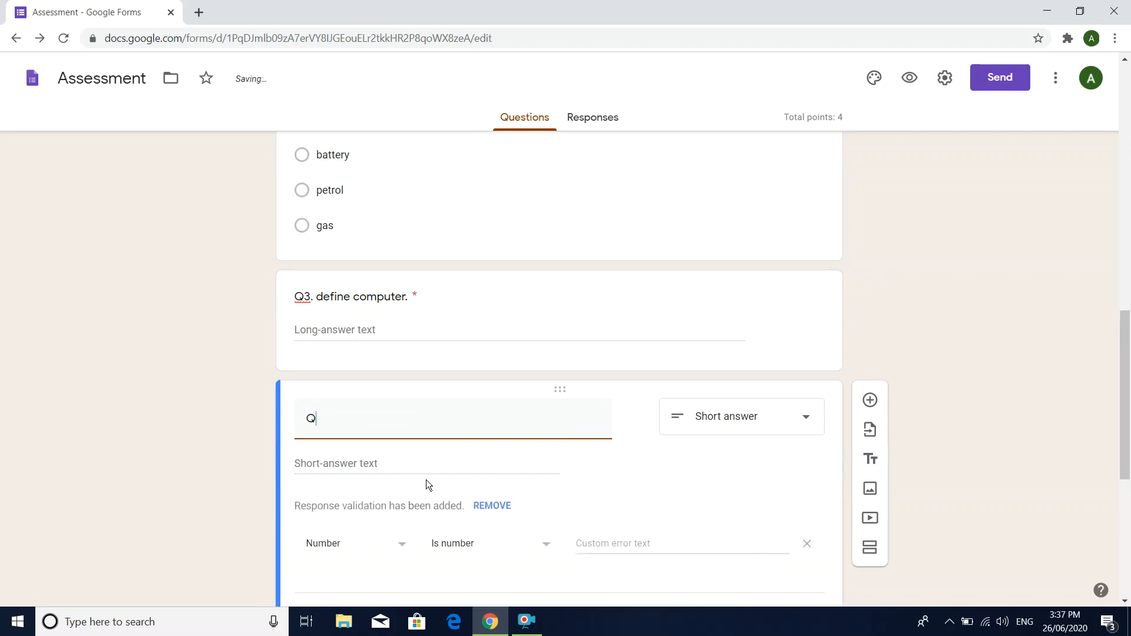
text(4)
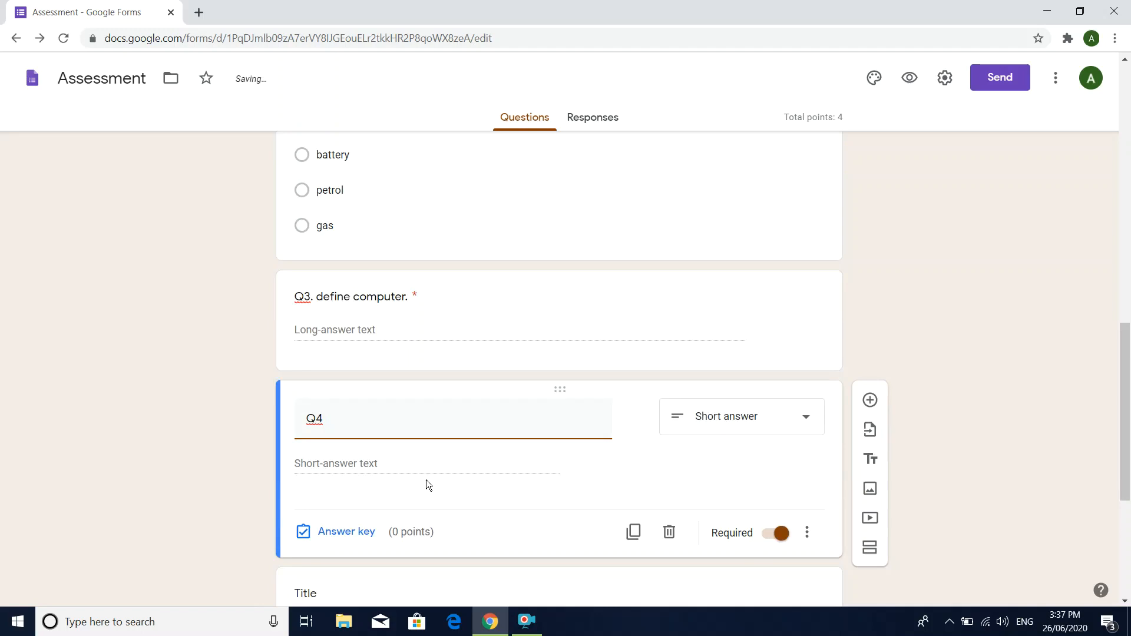
text( Ident)
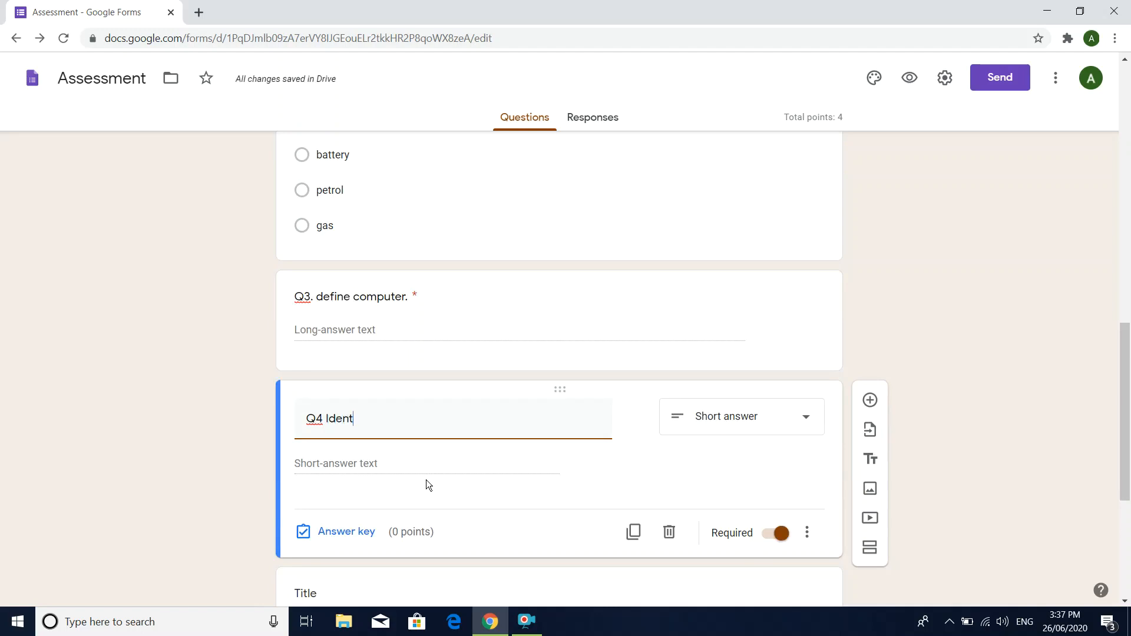
text(ify)
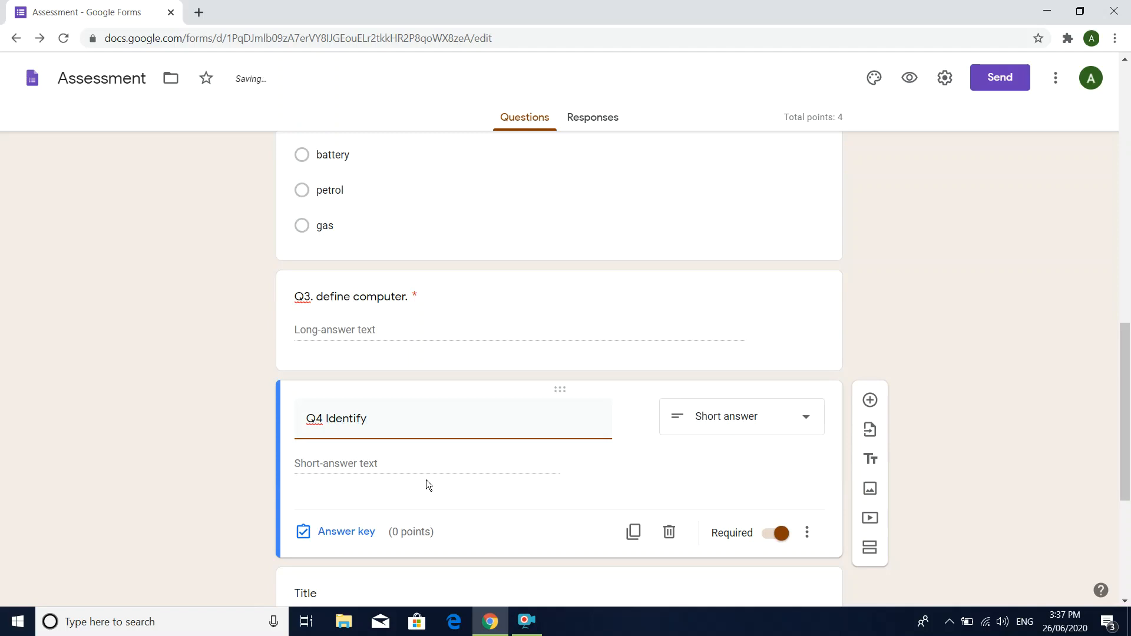
text( the image.)
Step: Search Google Images for "laptop" and insert the photo of a laptop on a wooden table into Q4
click(636, 420)
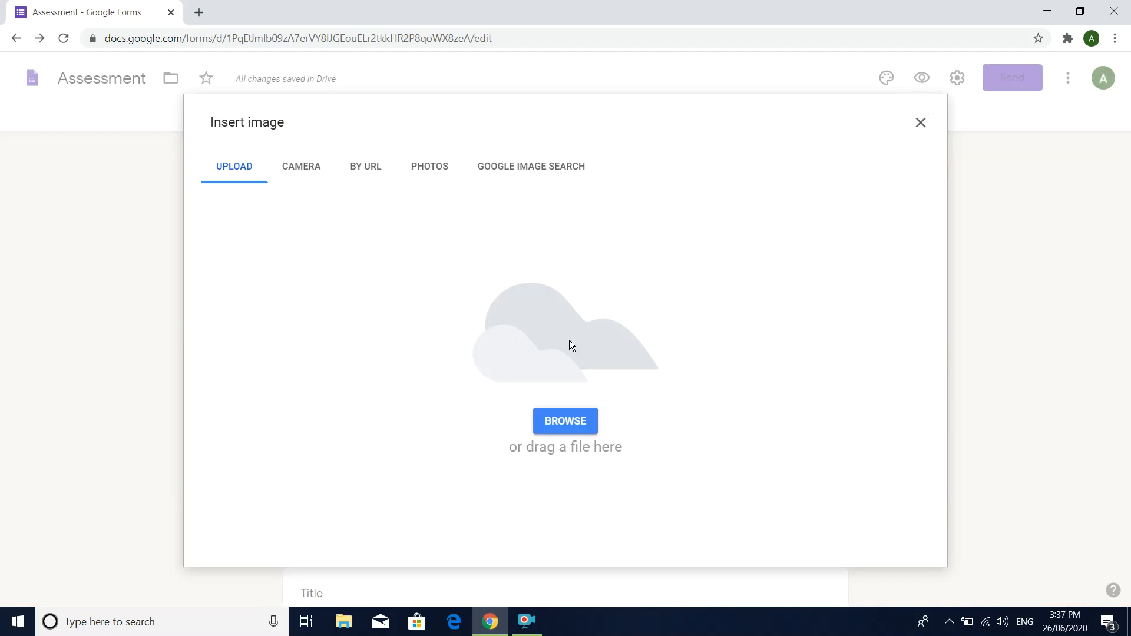
click(547, 169)
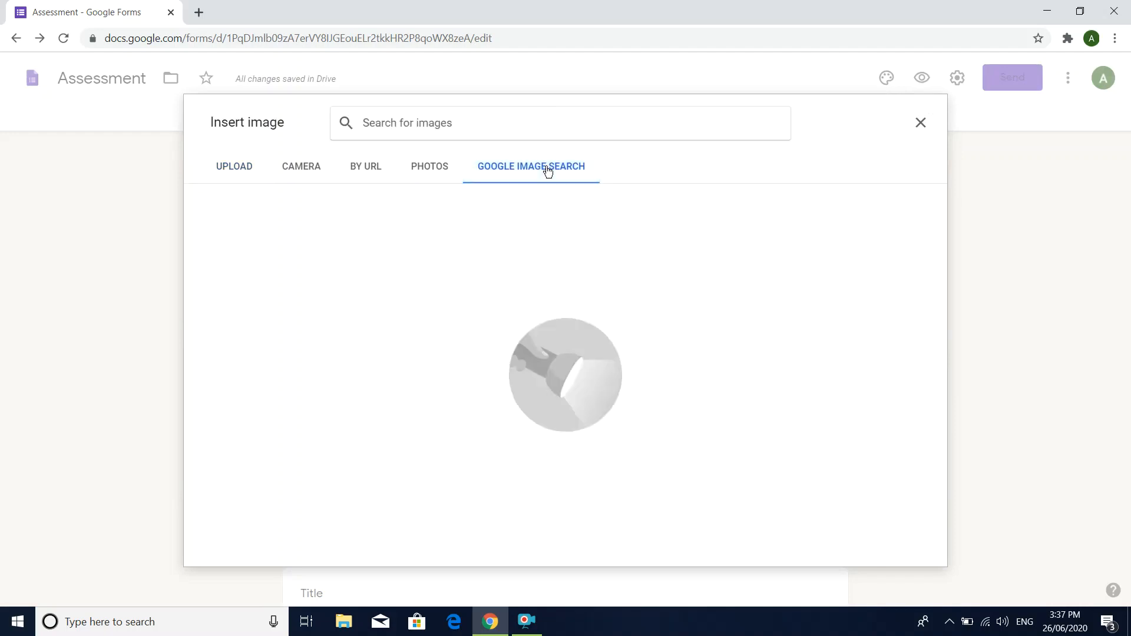
text(laptop)
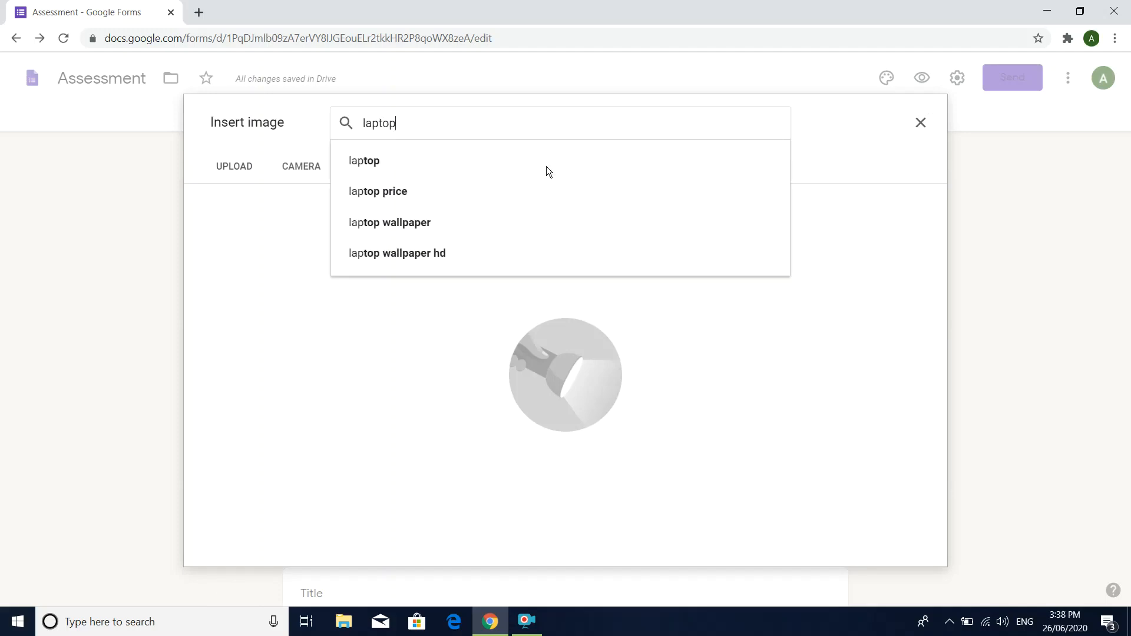
key(Return)
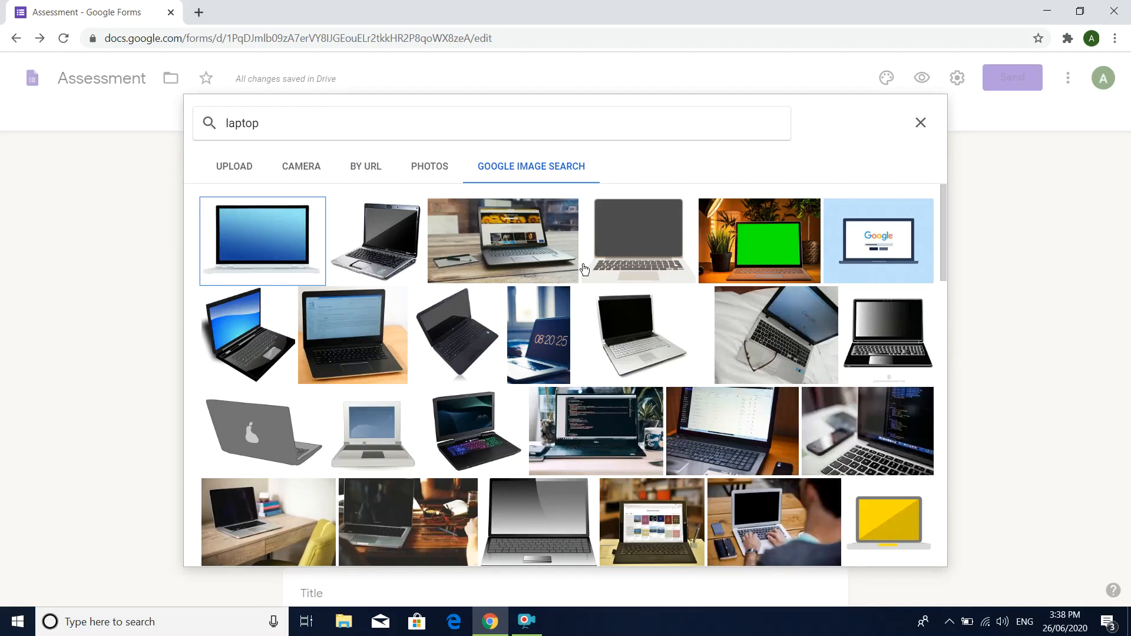
click(540, 248)
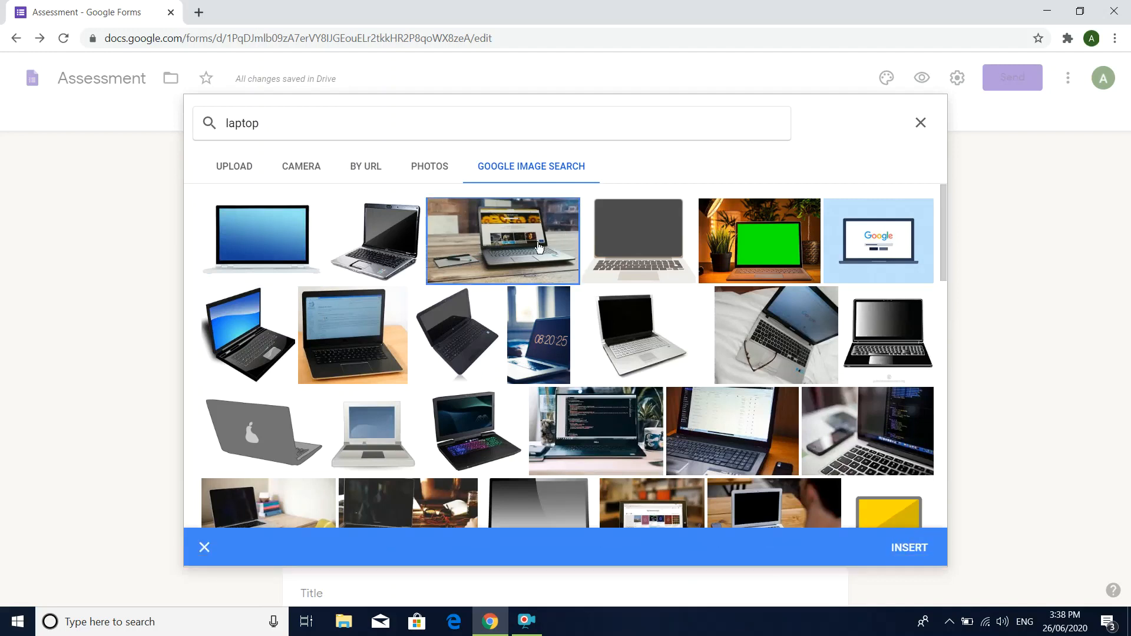
click(906, 549)
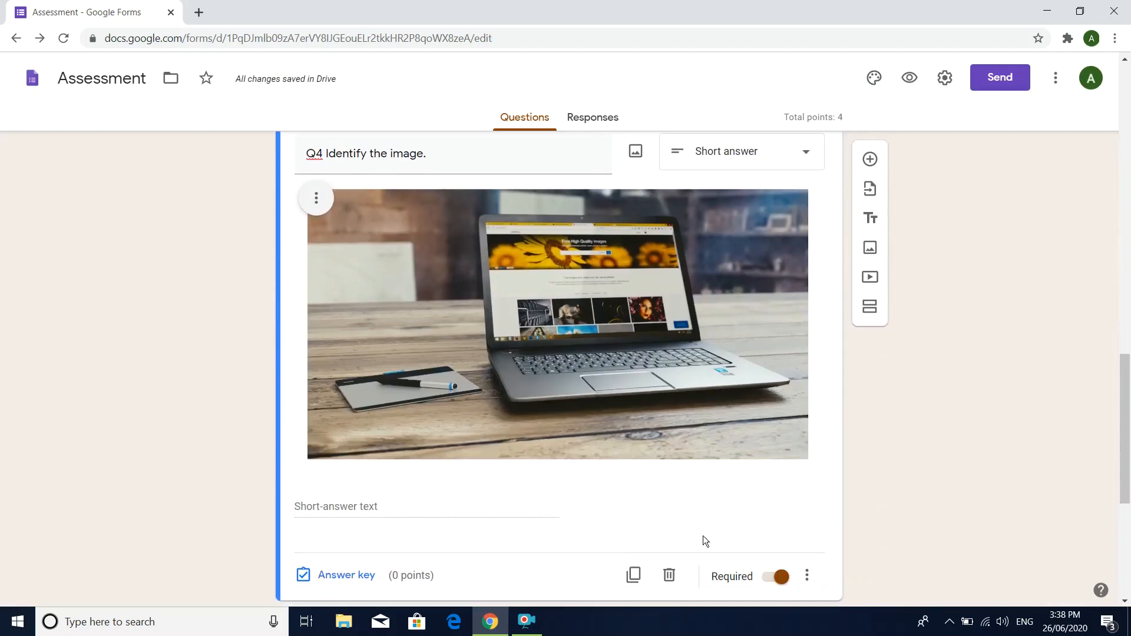
Step: Shrink the Q4 laptop image to roughly a third of its width and centre-align it
click(309, 455)
drag(308, 455, 648, 196)
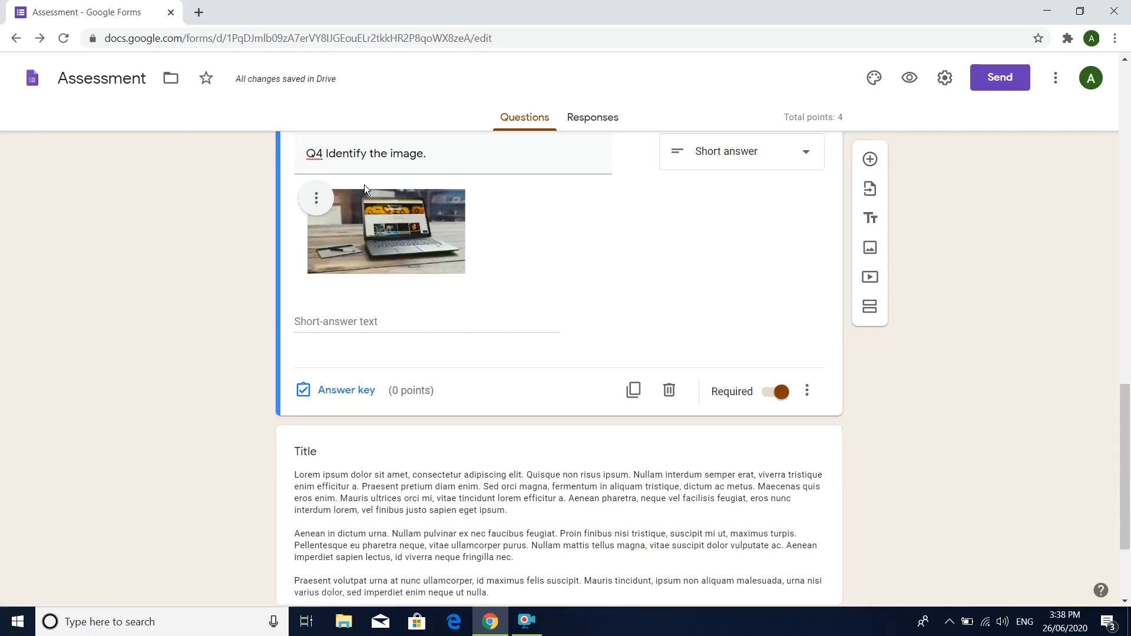
click(317, 198)
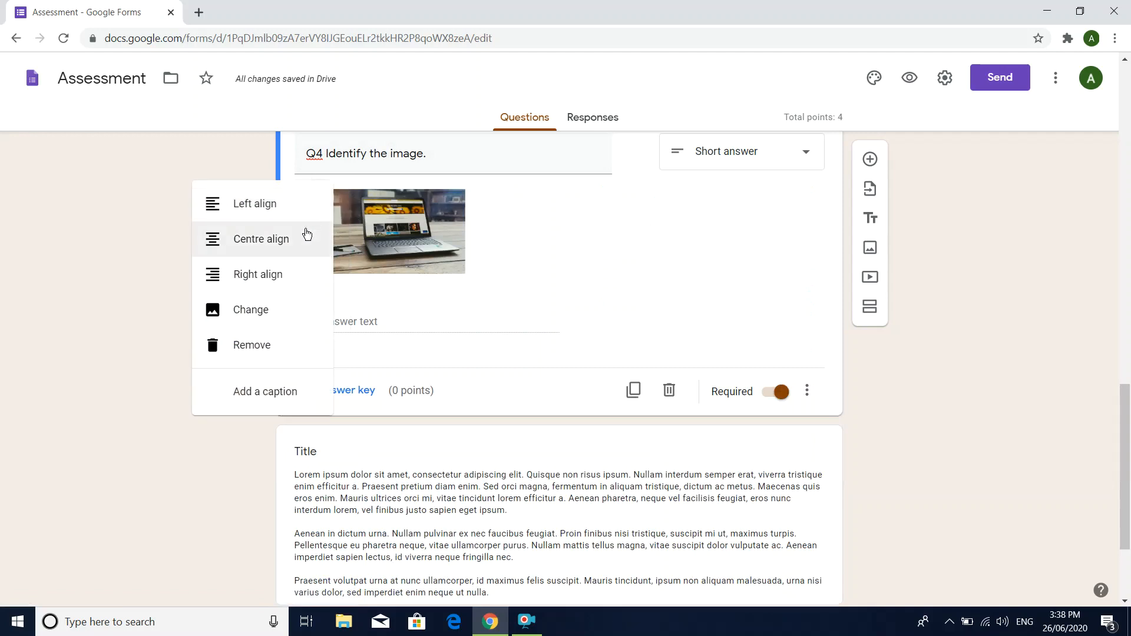
click(305, 253)
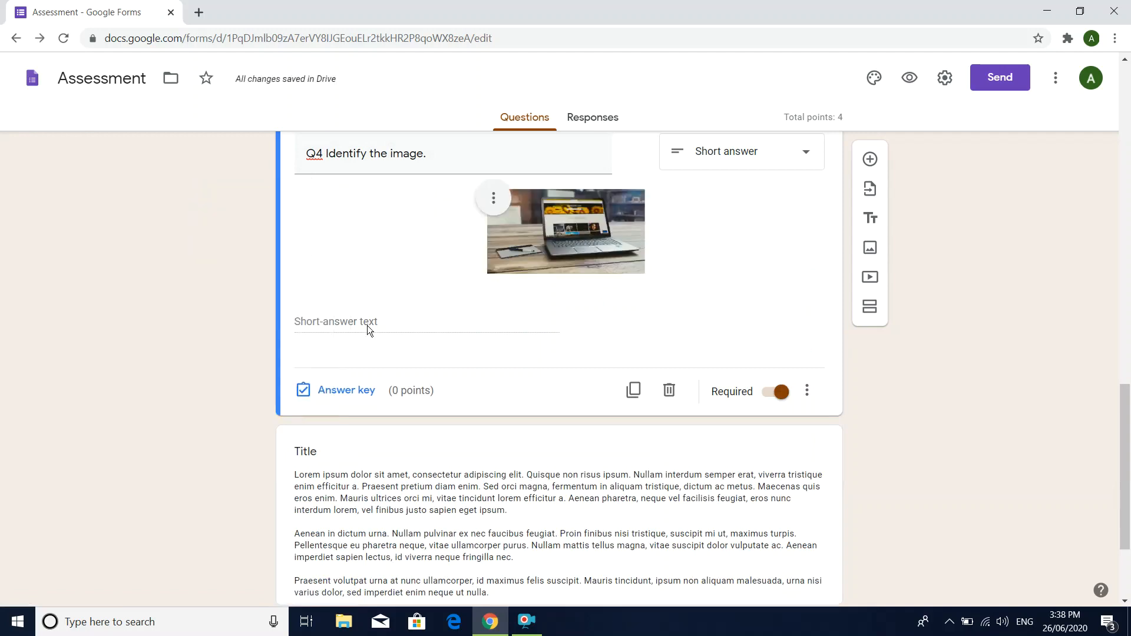
scroll(367, 325, up, 1)
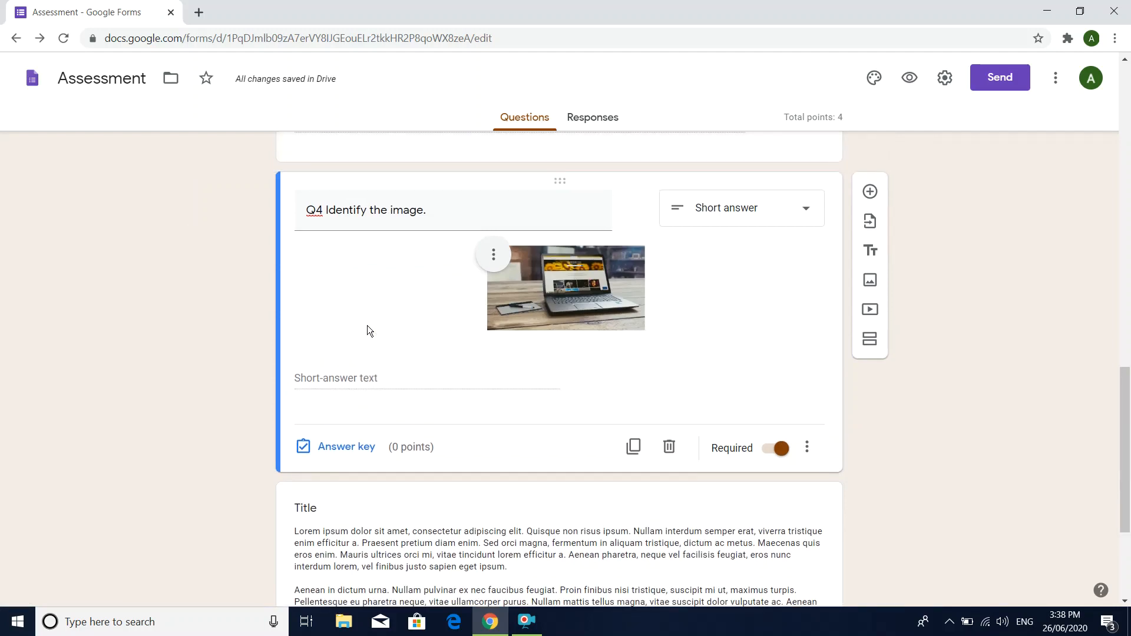
scroll(367, 325, up, 1)
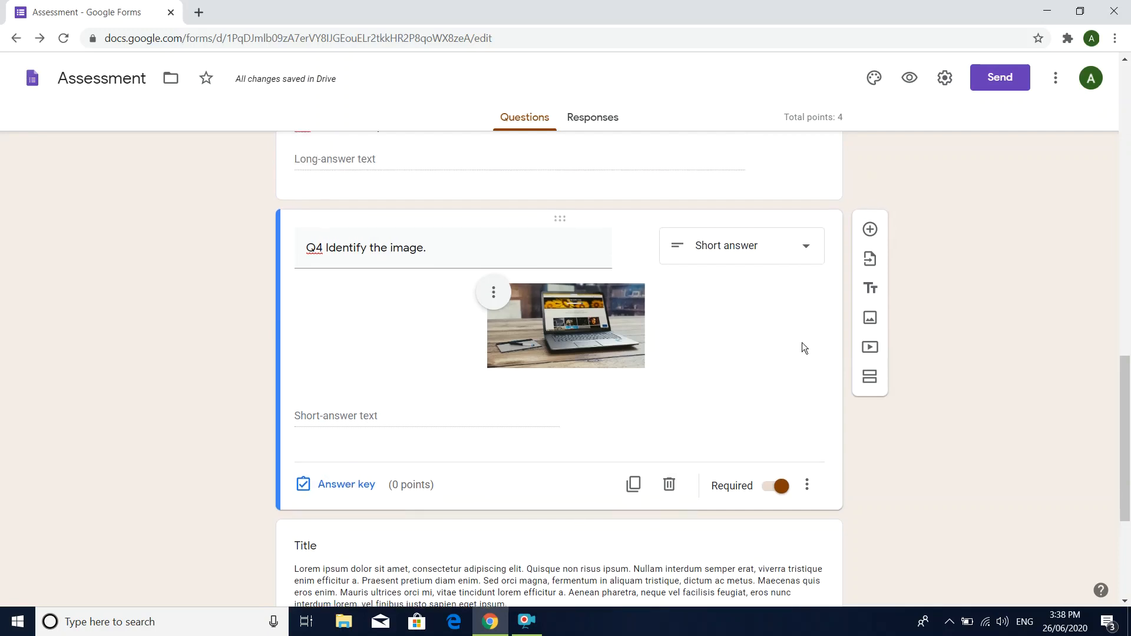
scroll(804, 348, down, 4)
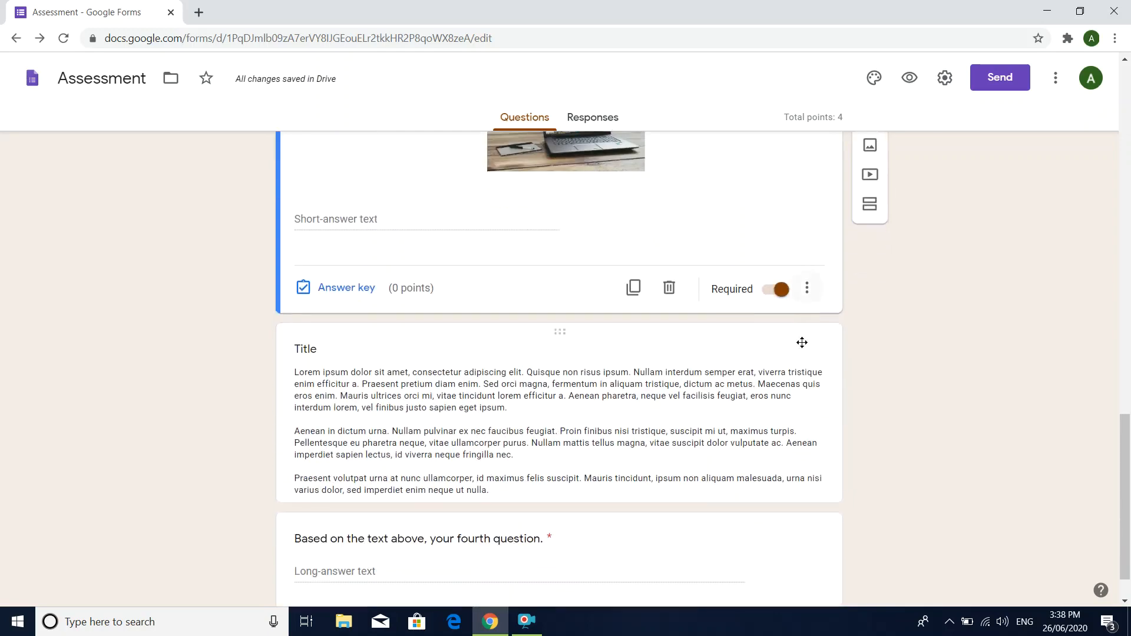
scroll(803, 343, up, 12)
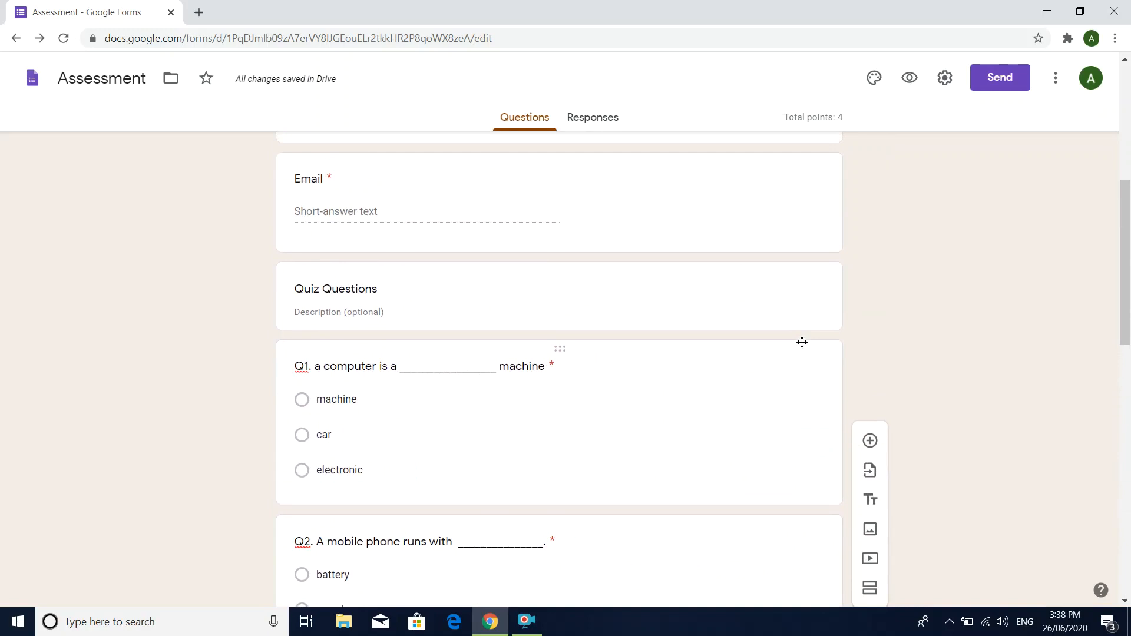
scroll(802, 343, up, 2)
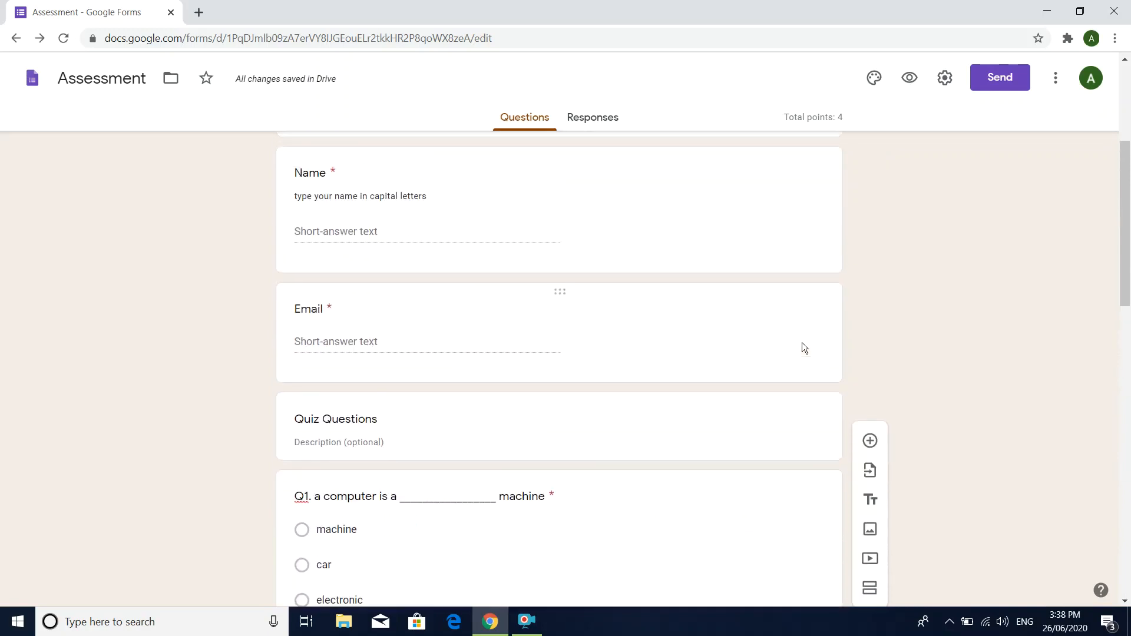
scroll(801, 344, up, 2)
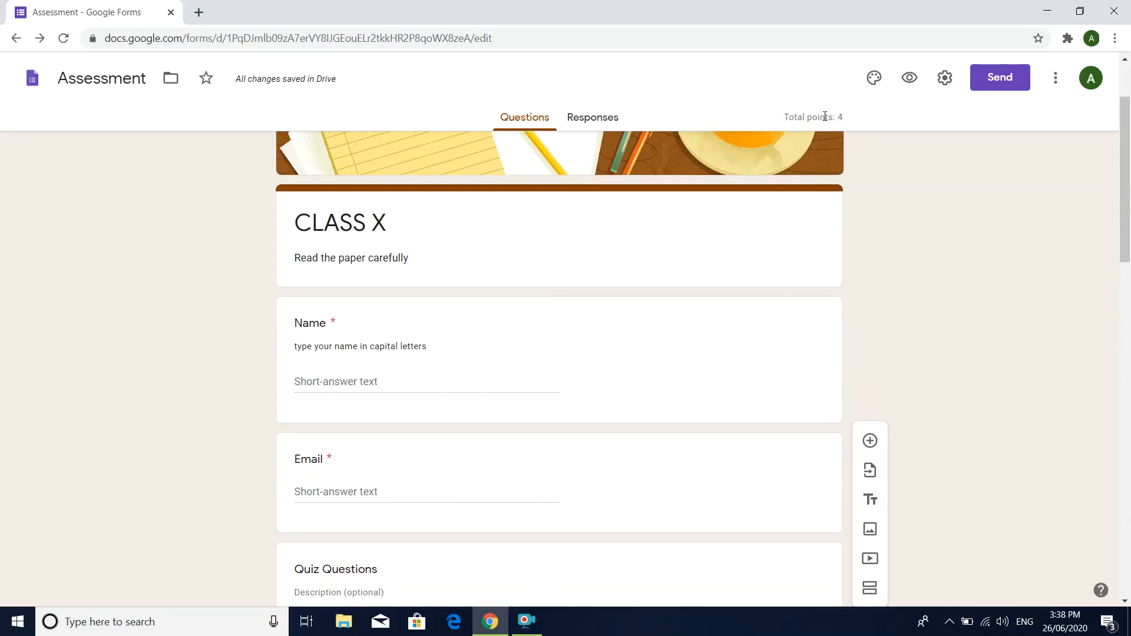
Step: In the form's quiz settings, release marks later, after manual review, and stop respondents from seeing correct answers
click(946, 78)
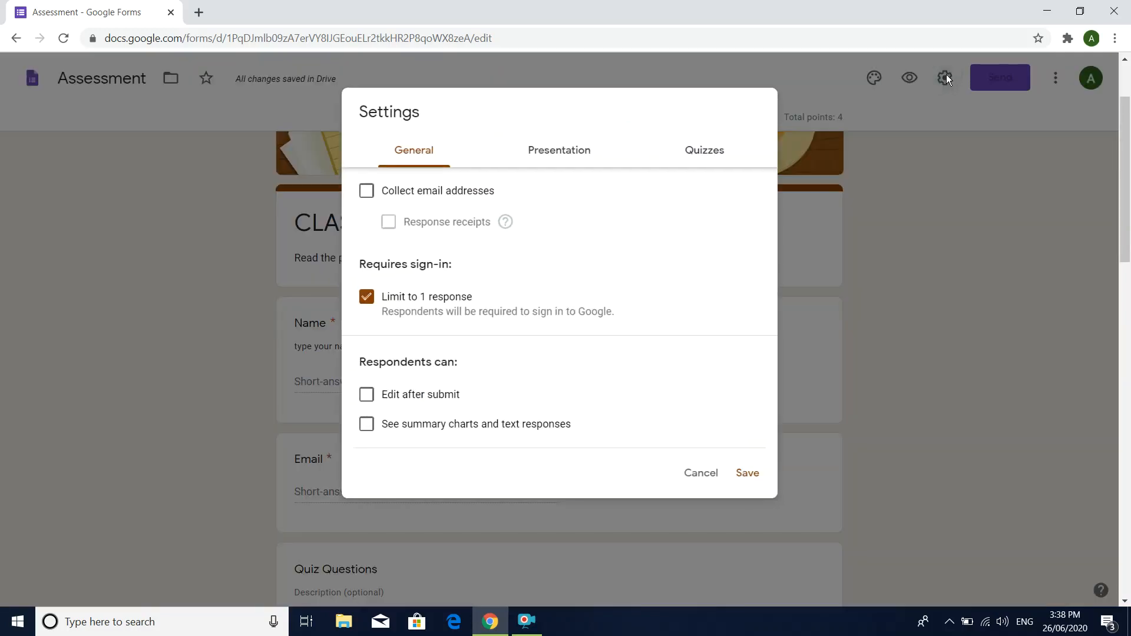
click(709, 157)
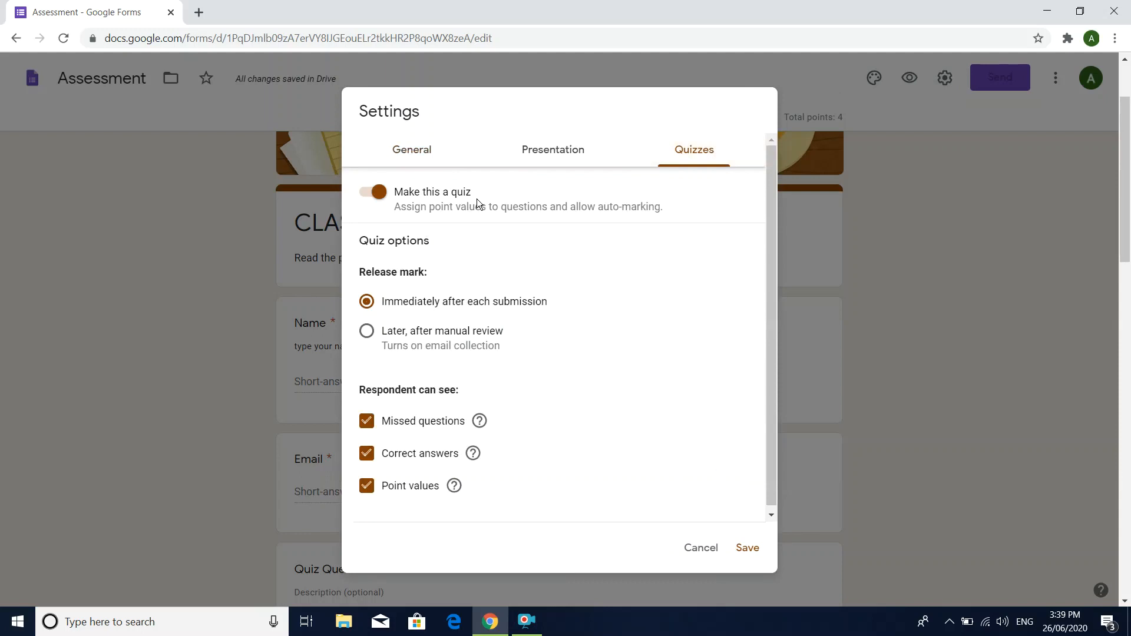
click(385, 195)
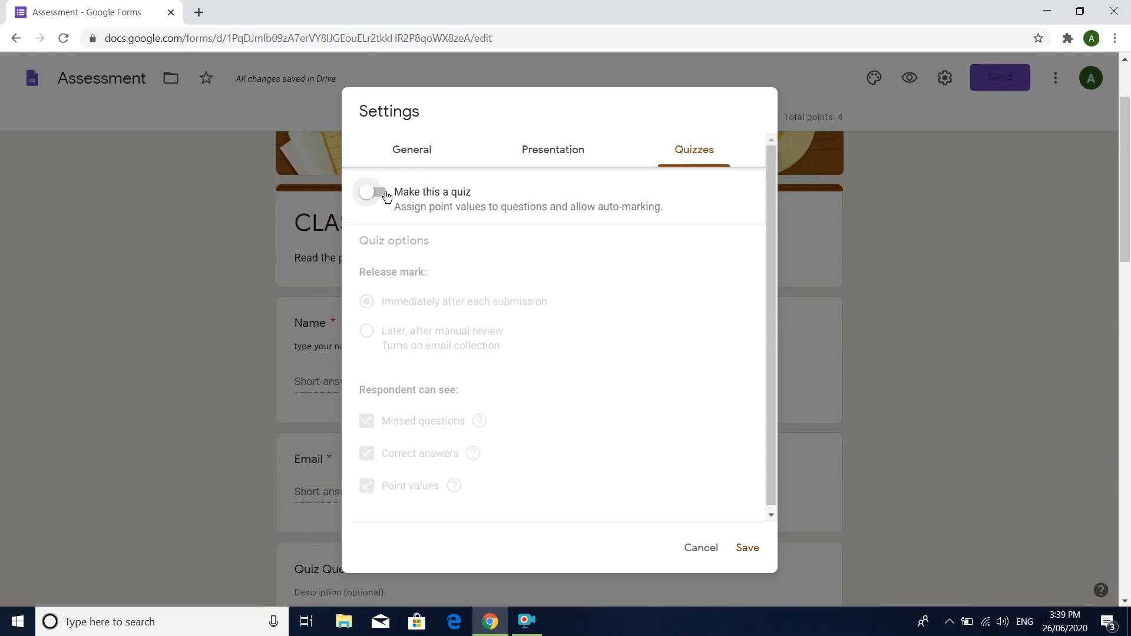
click(385, 195)
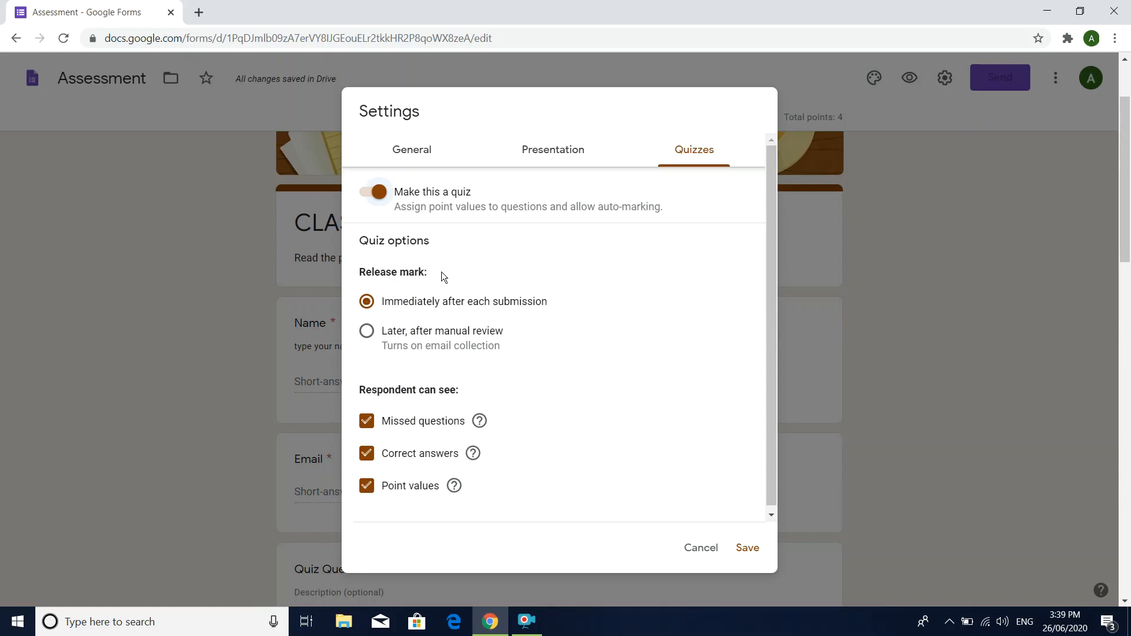
click(368, 332)
click(368, 455)
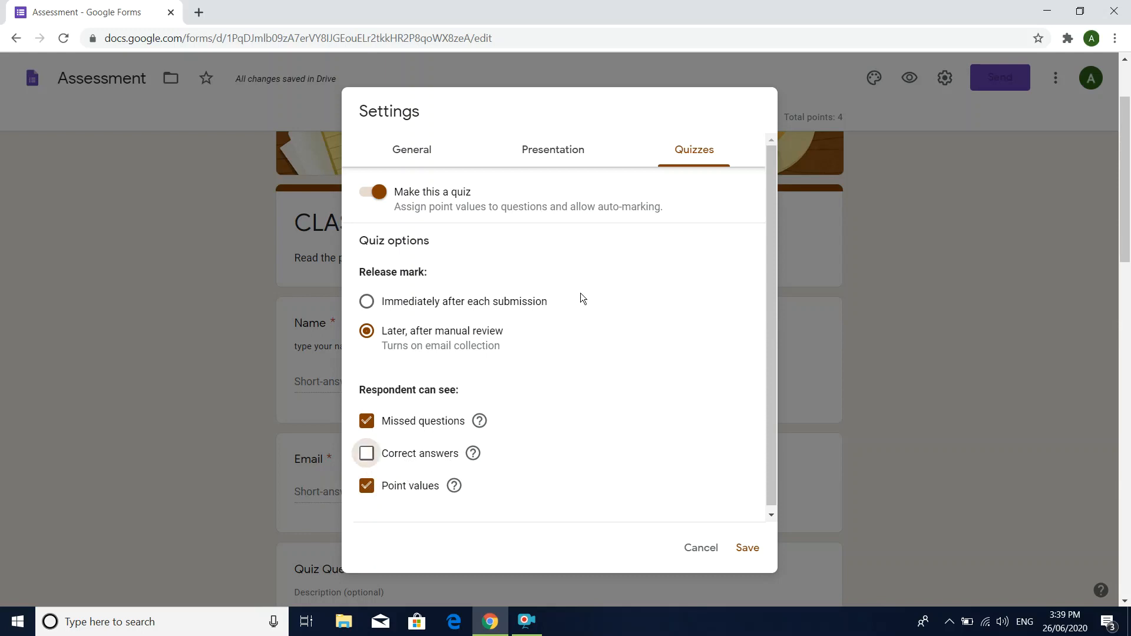
Step: Turn off collecting email addresses and the limit to 1 response in the general settings, and save the settings
click(563, 155)
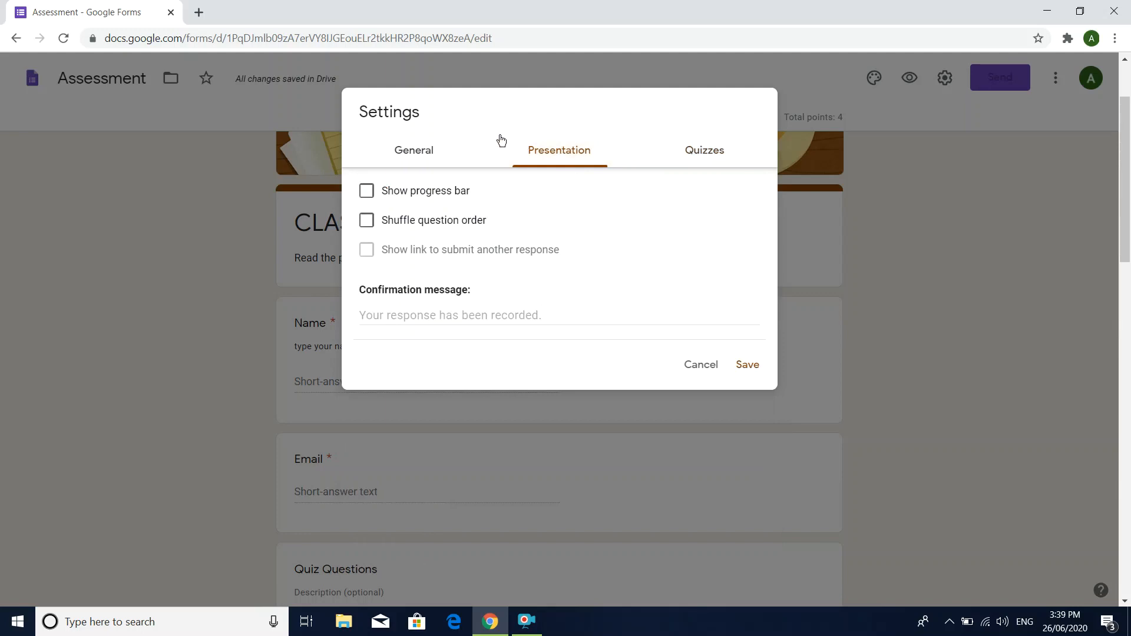
click(429, 158)
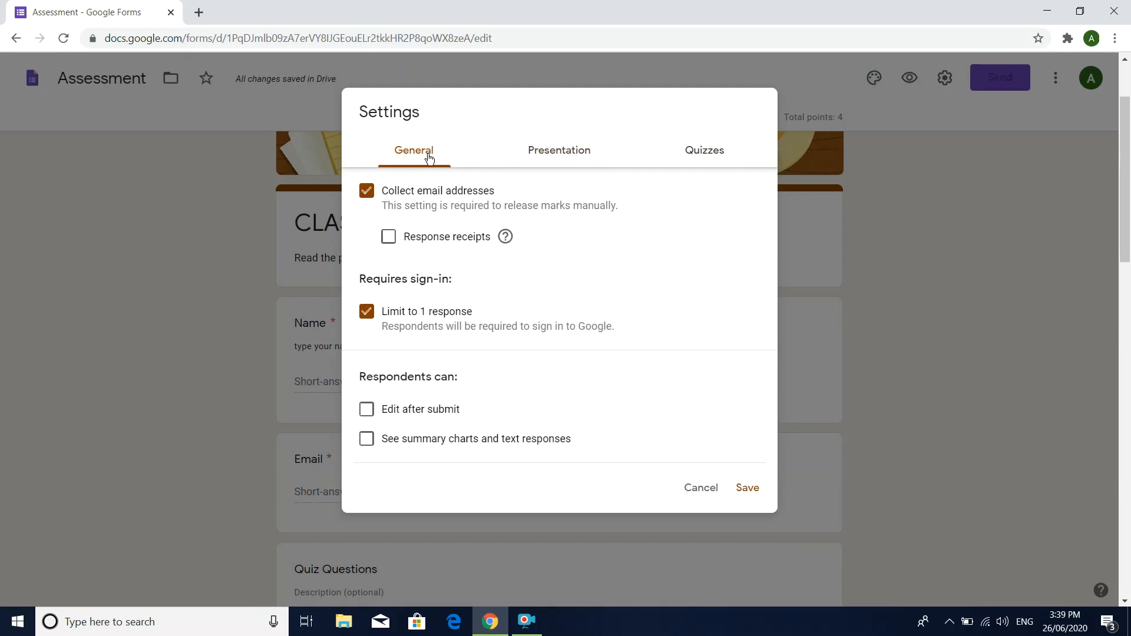
click(370, 202)
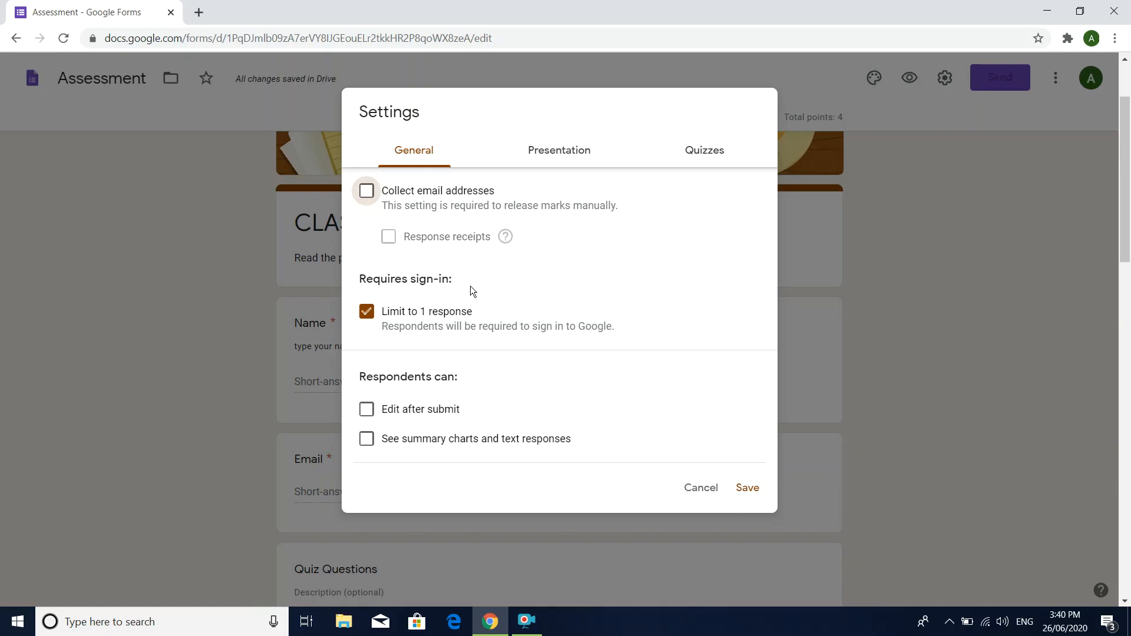
click(367, 312)
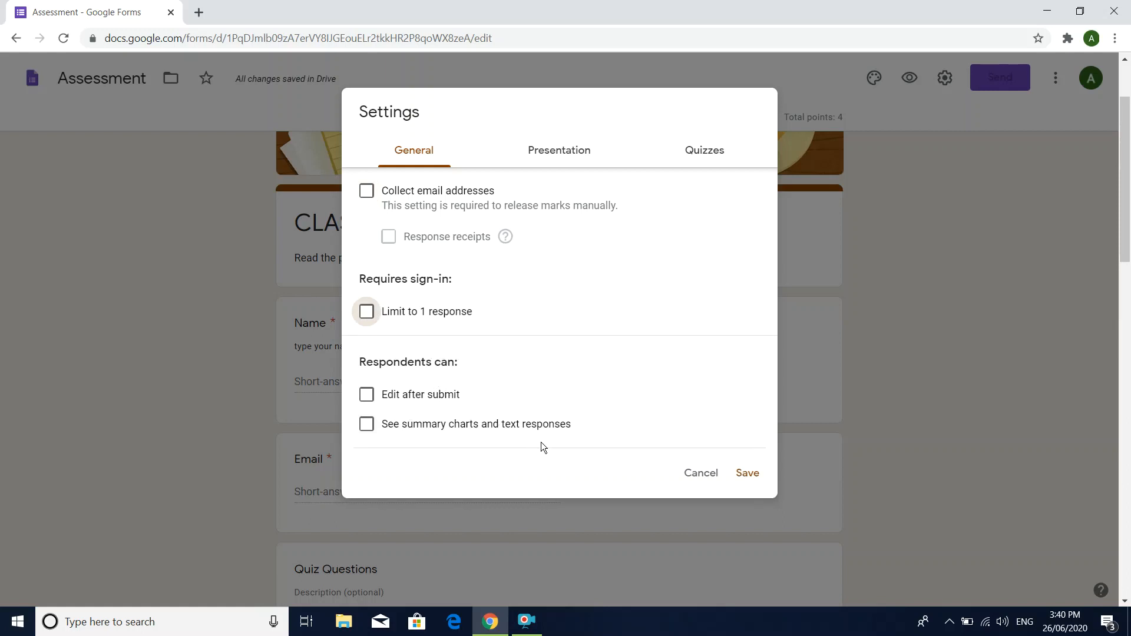
click(370, 396)
click(367, 397)
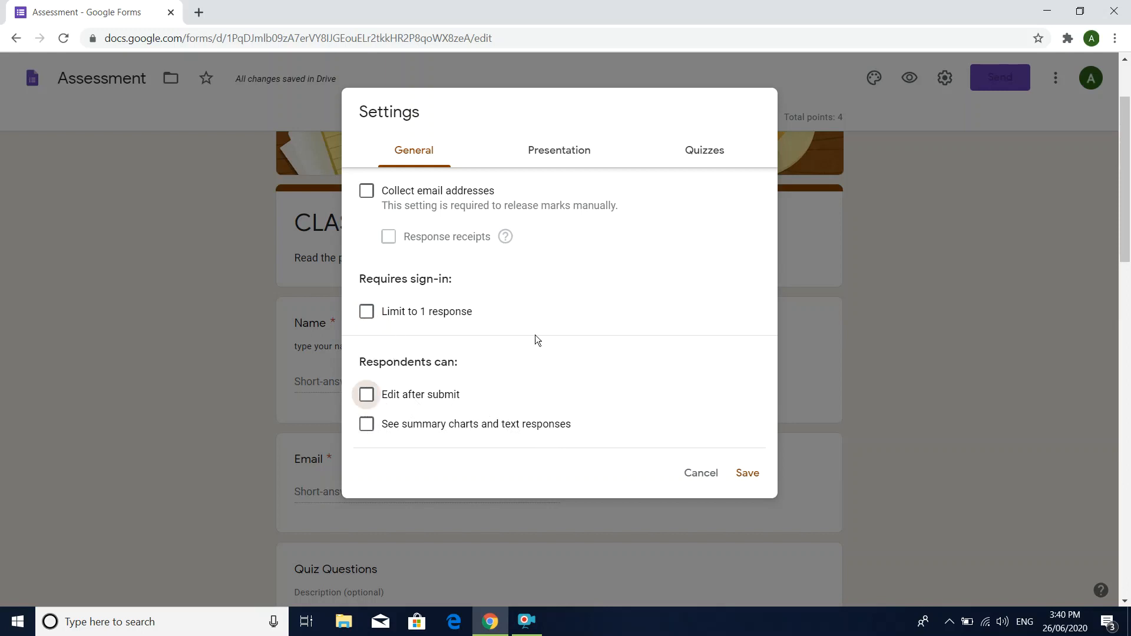
click(751, 472)
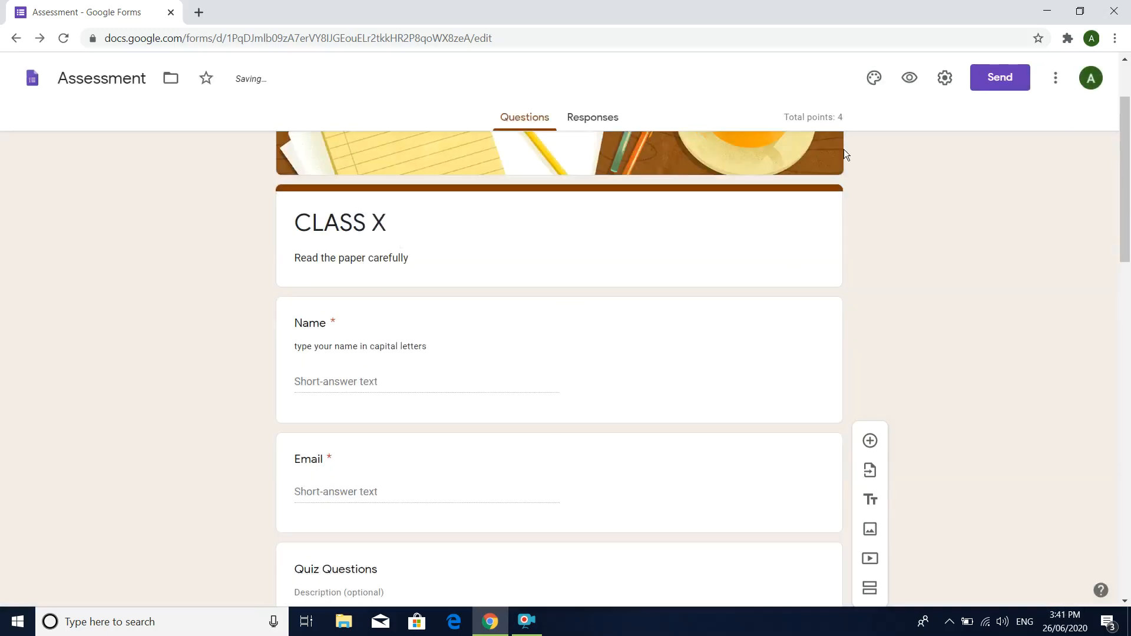
Step: Set the theme colour to purple and replace the header with the Work and School photo of book pages folded into a heart
click(878, 79)
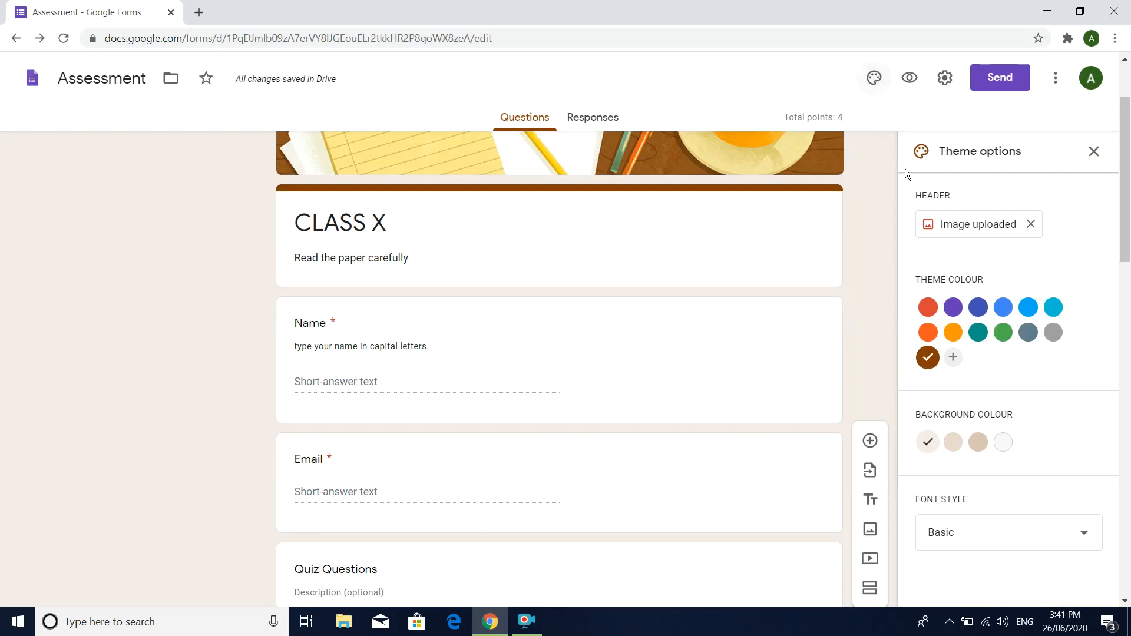
click(955, 309)
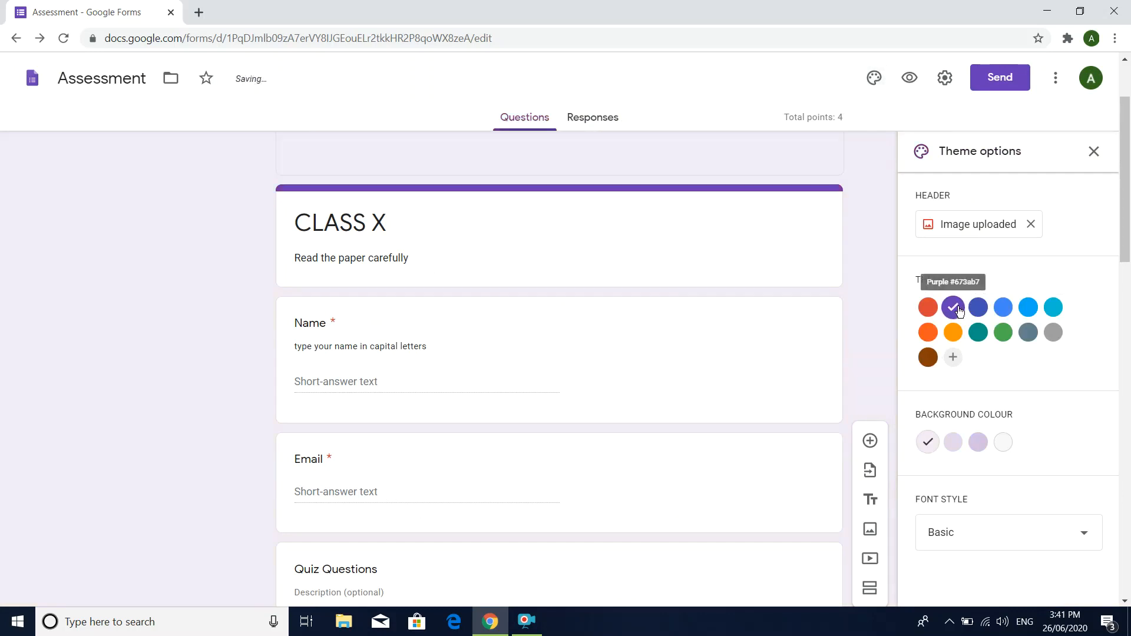
scroll(750, 283, up, 2)
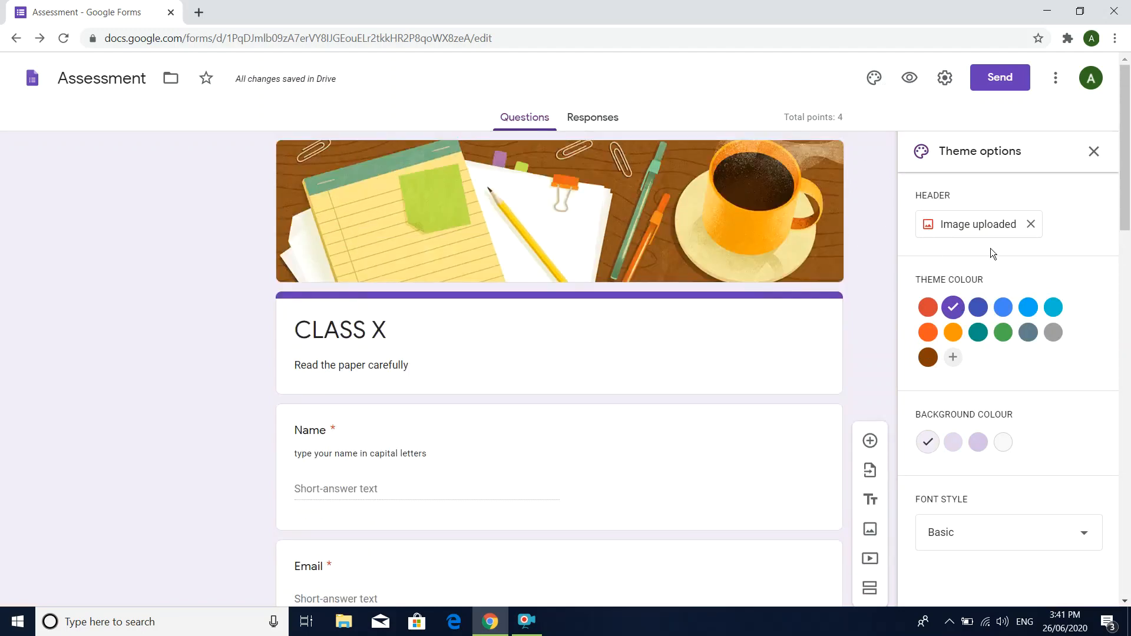
click(992, 223)
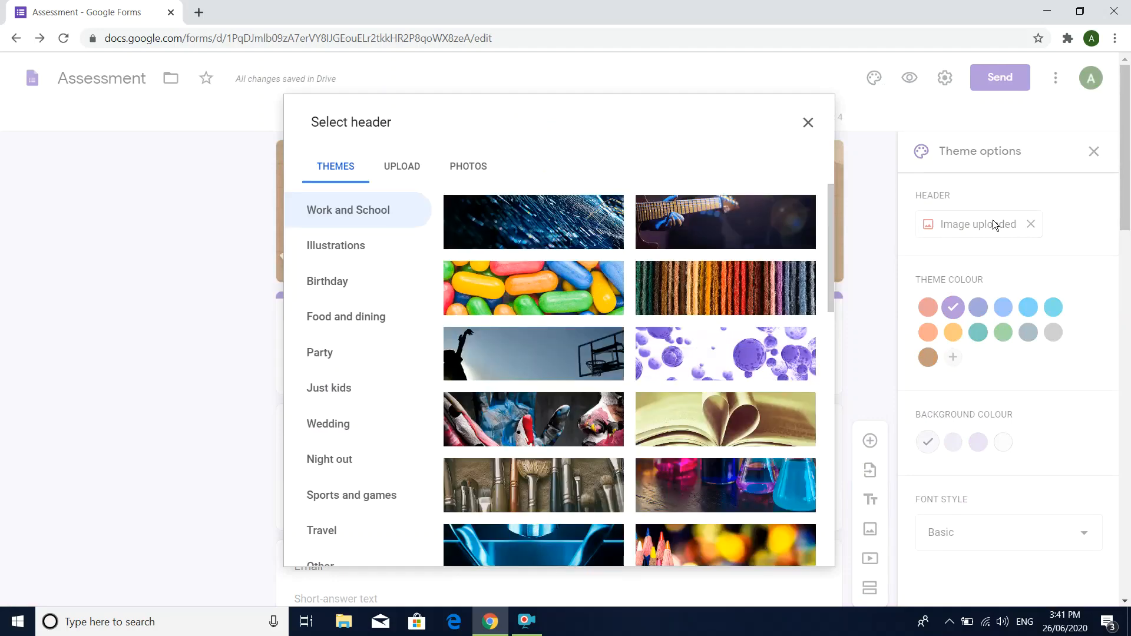
click(717, 423)
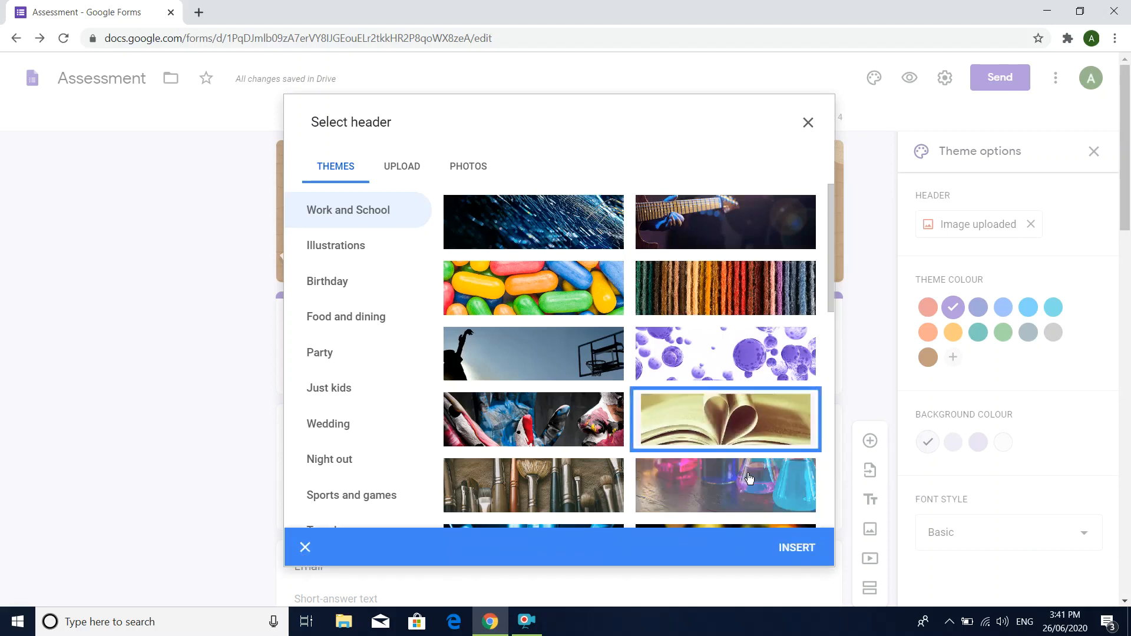
click(787, 549)
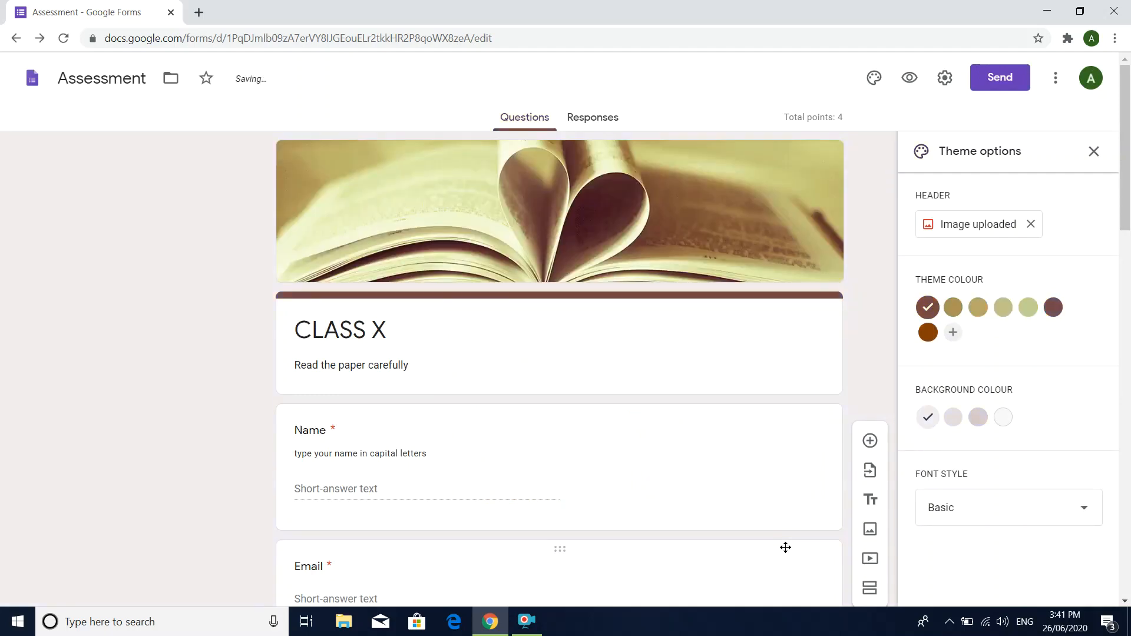
click(874, 79)
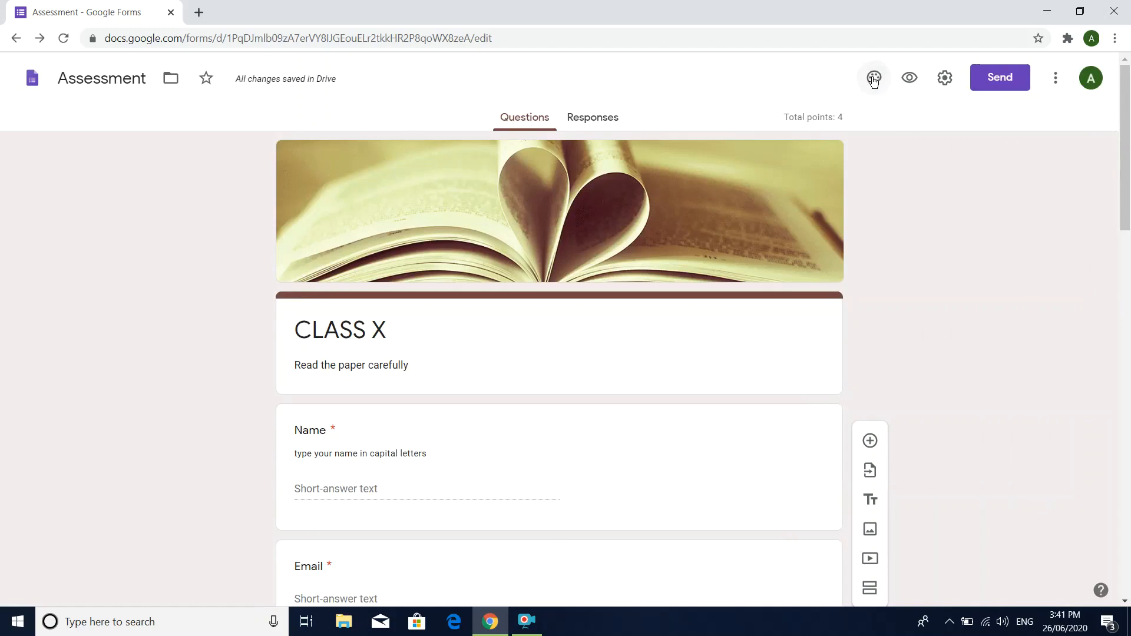
Step: Generate a shortened link for sending the form and copy it
click(1000, 78)
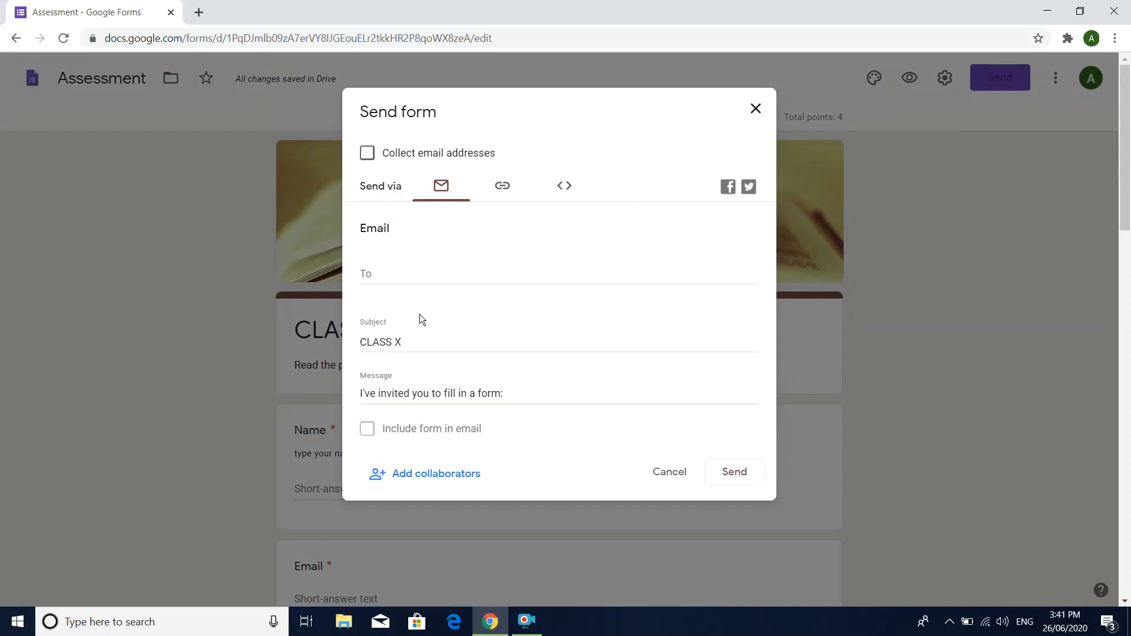
click(502, 186)
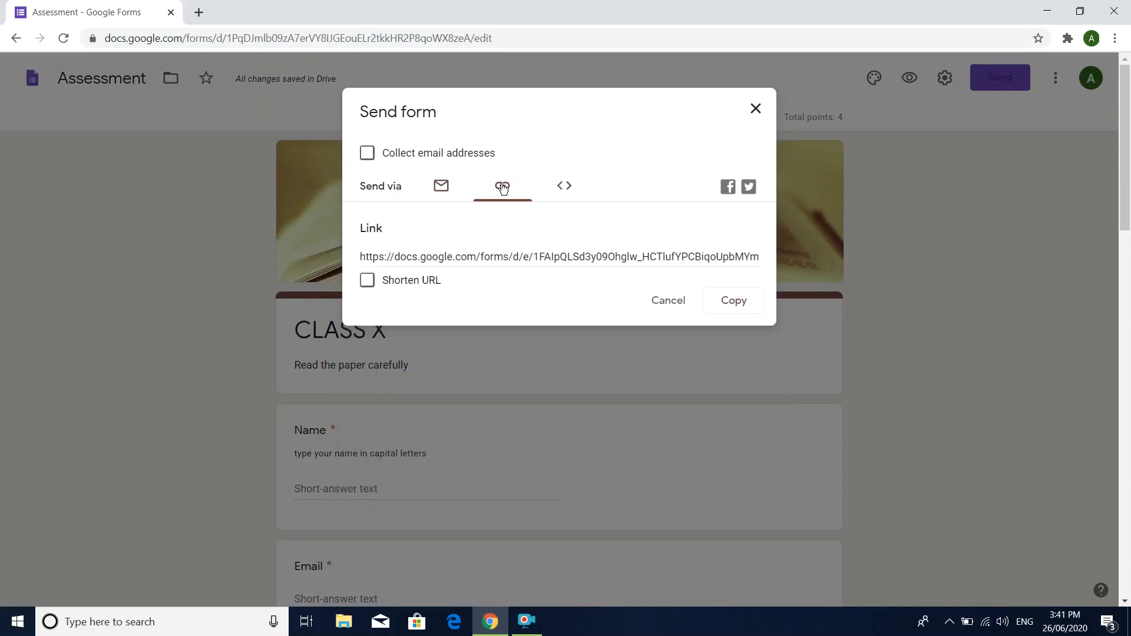
click(428, 282)
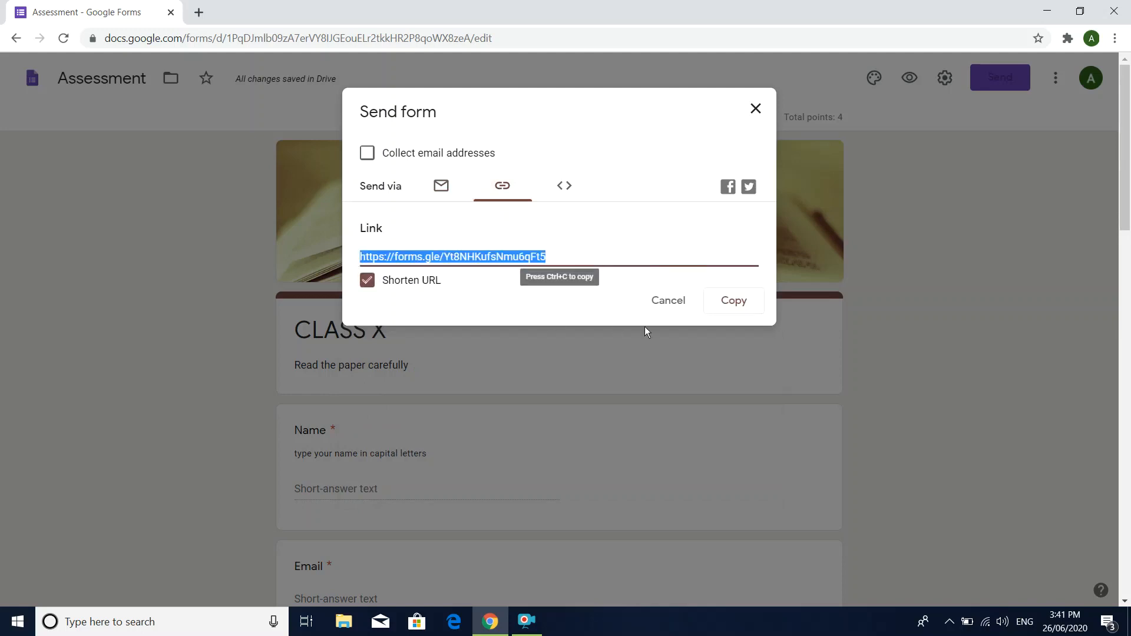
click(745, 309)
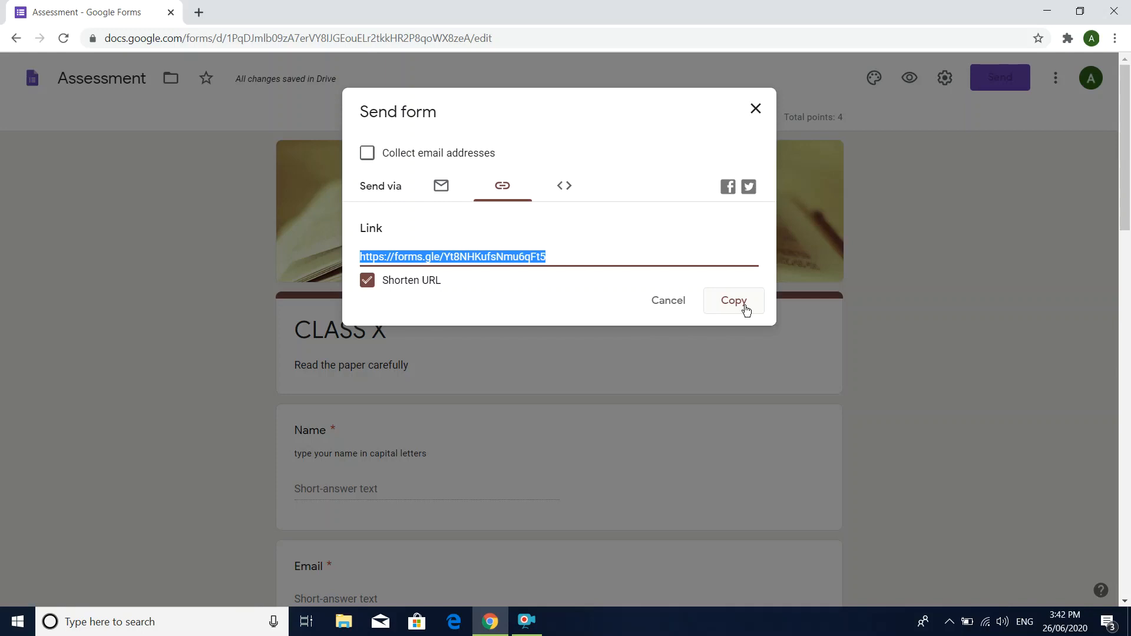
click(677, 303)
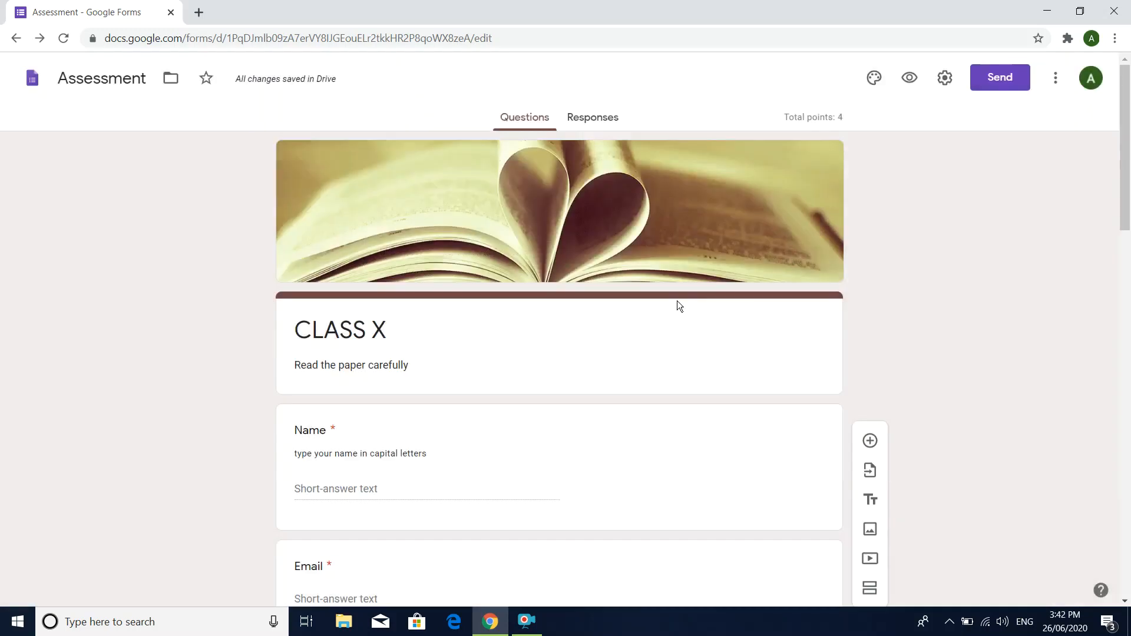
Step: Return to the Google Forms home page and look through the recent forms
click(20, 40)
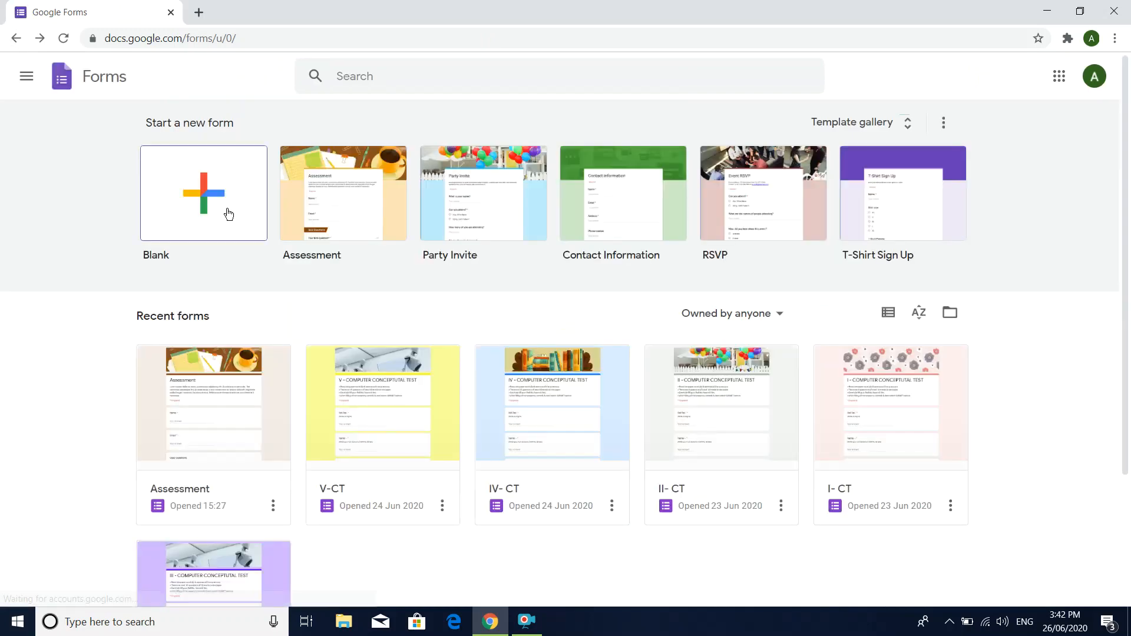
scroll(229, 213, down, 3)
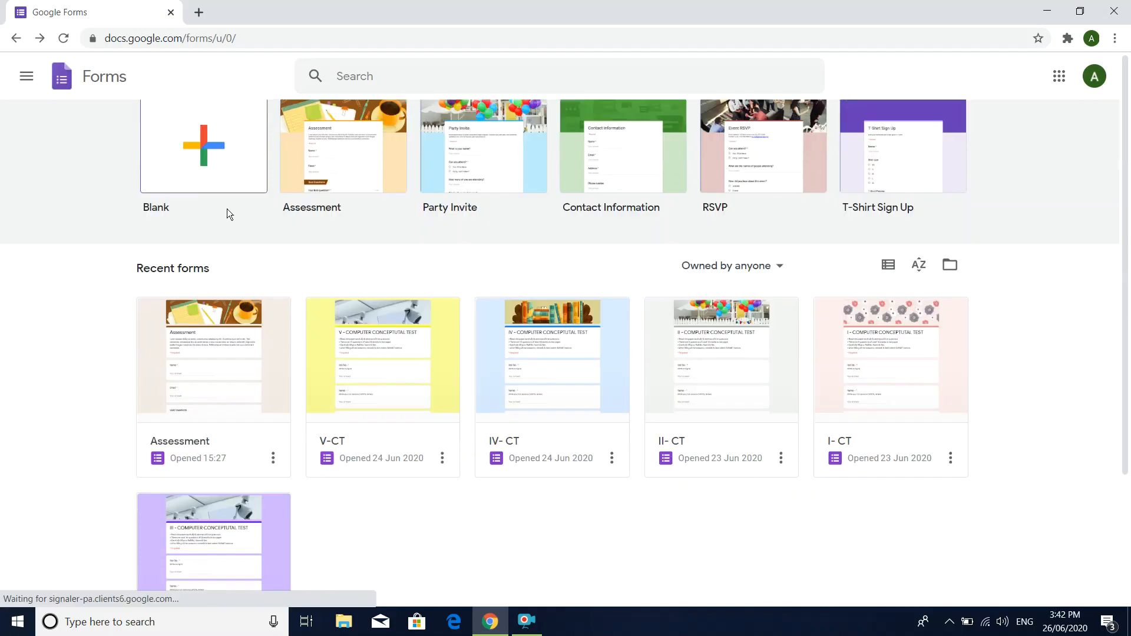